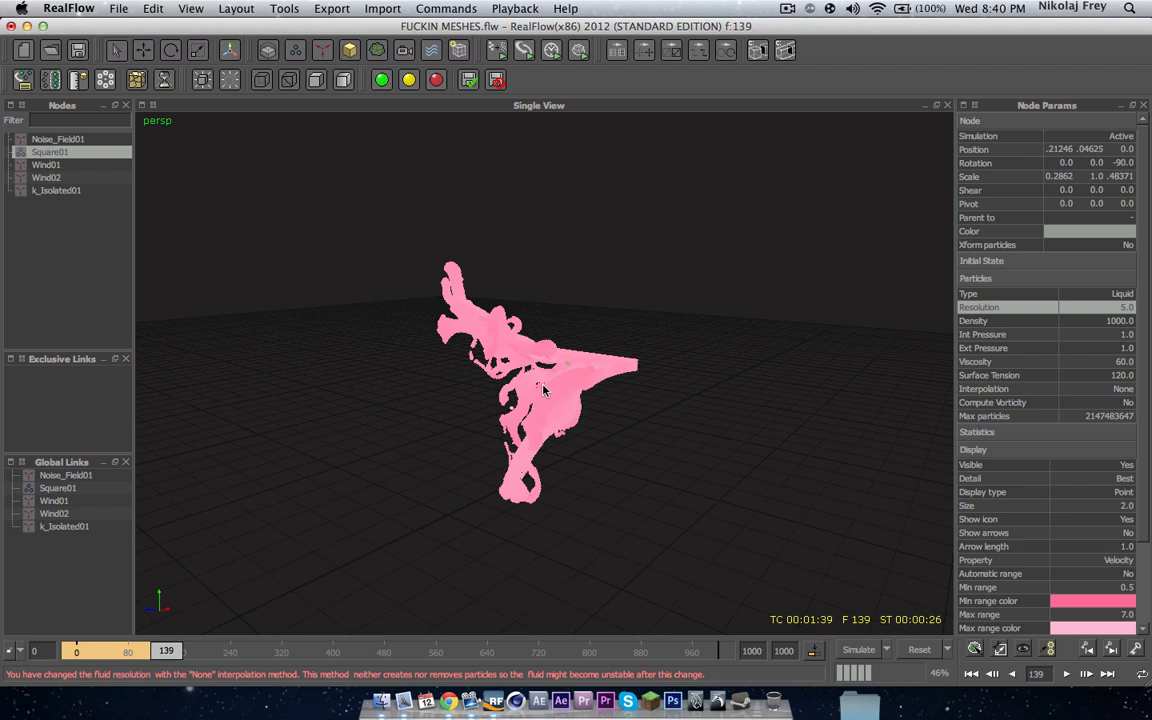
Step: Add a standard particle mesh node and build the mesh for the current frame
click(377, 50)
click(413, 90)
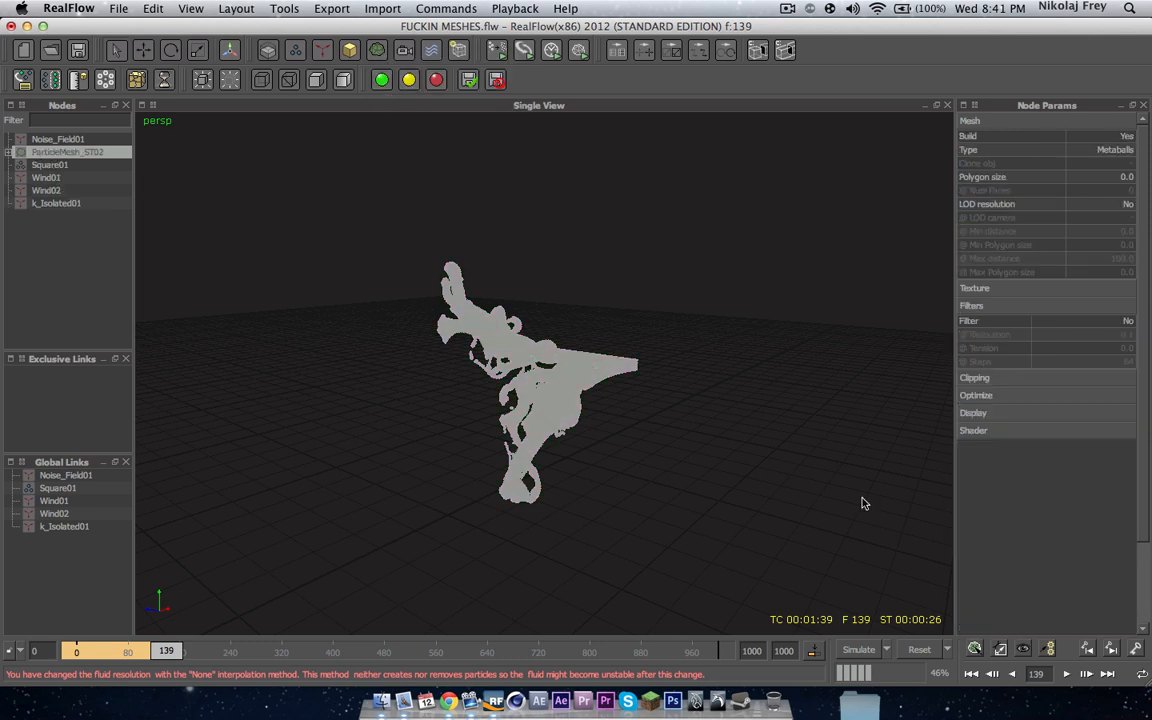
click(1000, 650)
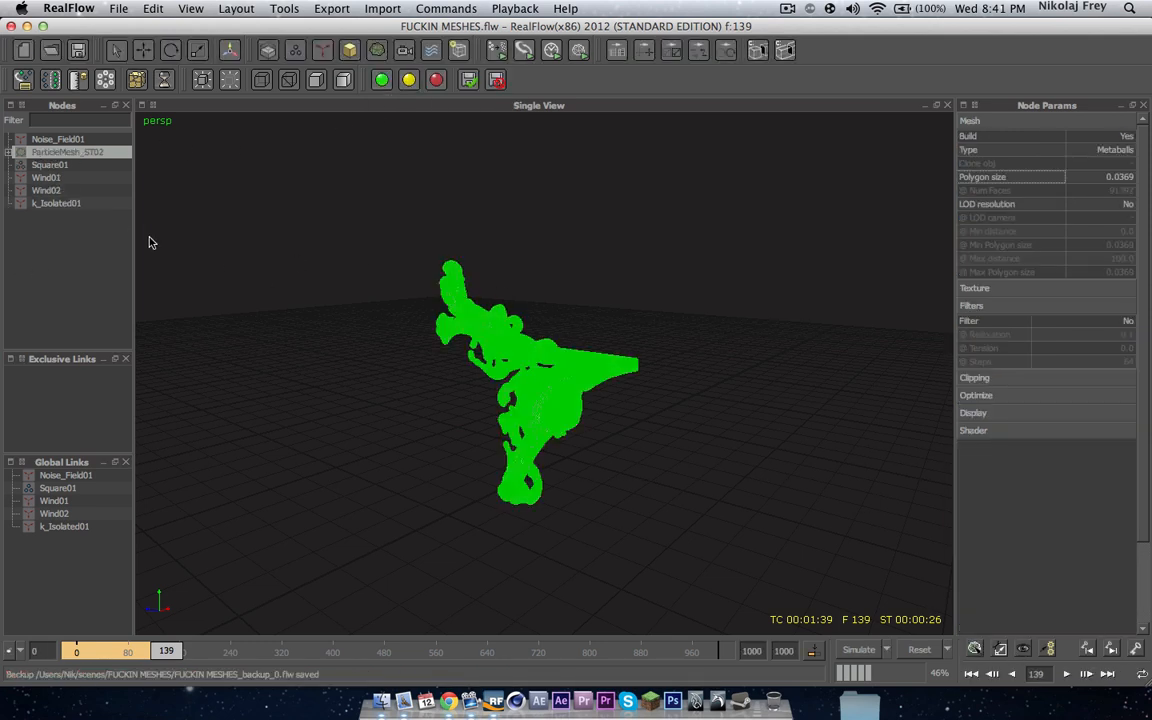
Step: Set the particle mesh's display color to pink
click(95, 238)
scroll(519, 381, up, 10)
alt+drag(496, 383, 627, 366)
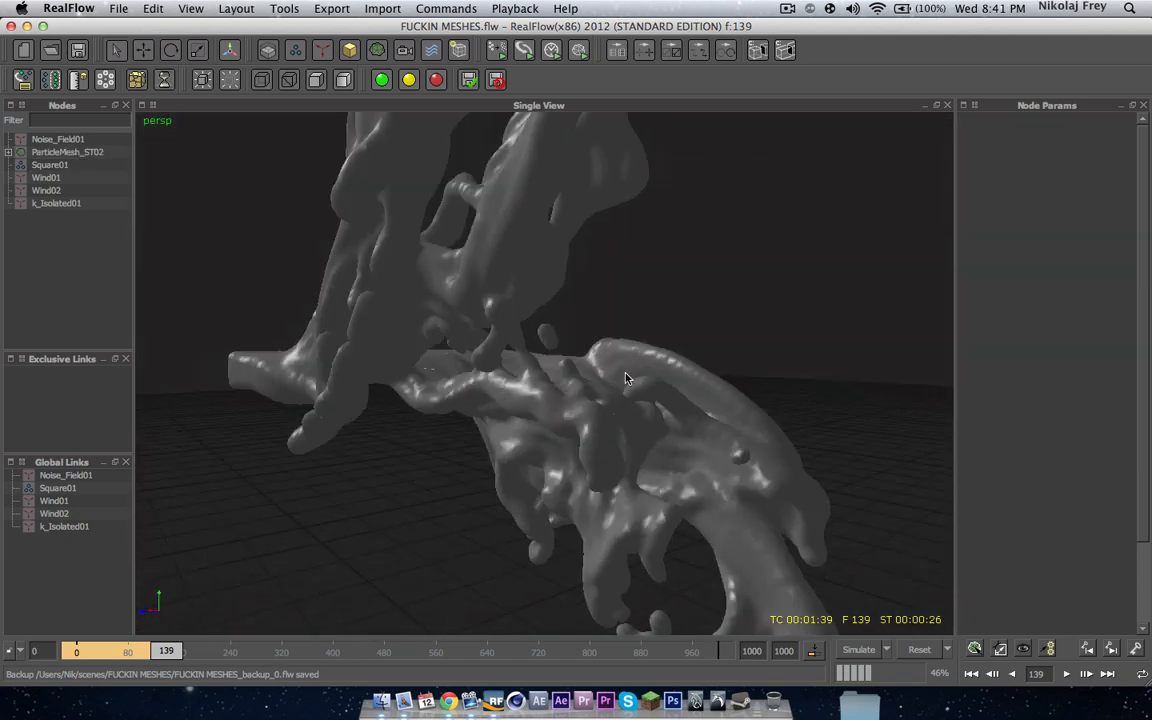
alt+drag(556, 362, 621, 430)
click(50, 152)
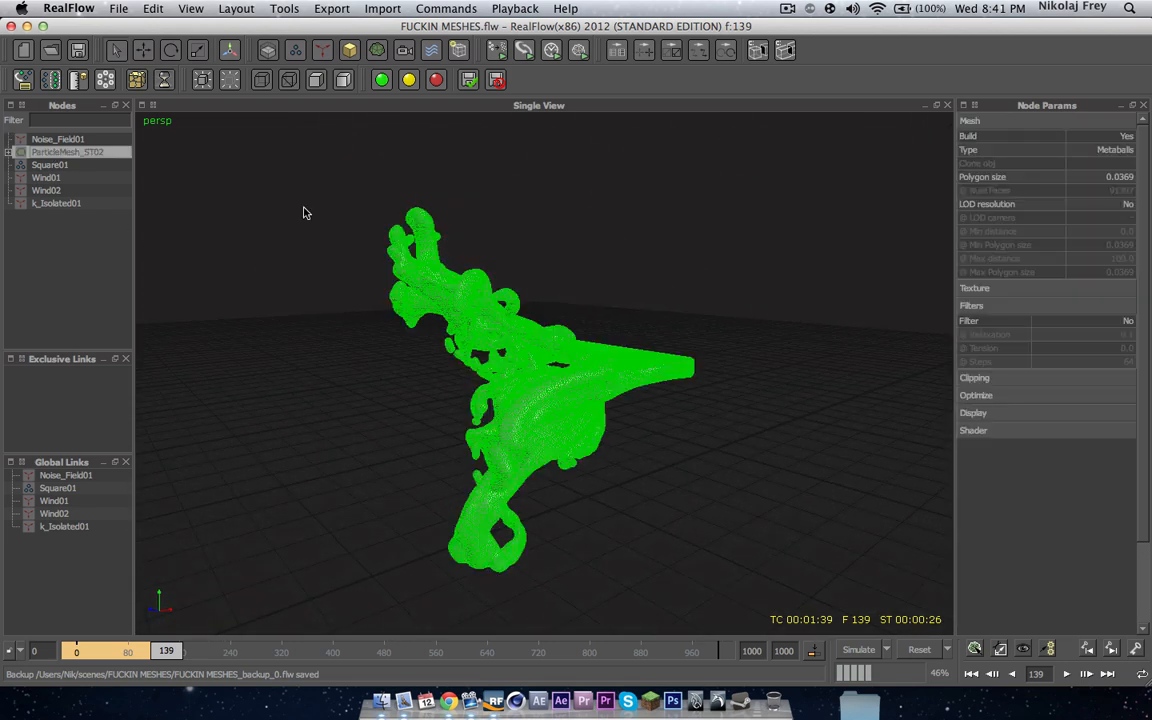
click(975, 412)
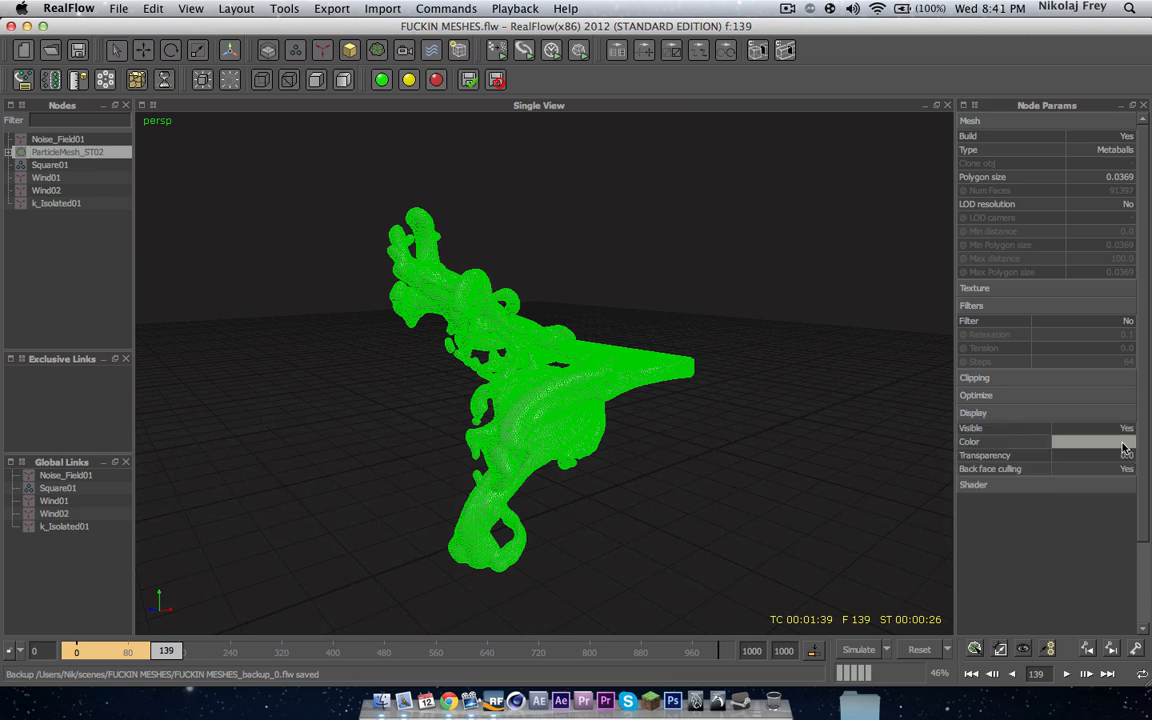
click(1122, 441)
click(258, 344)
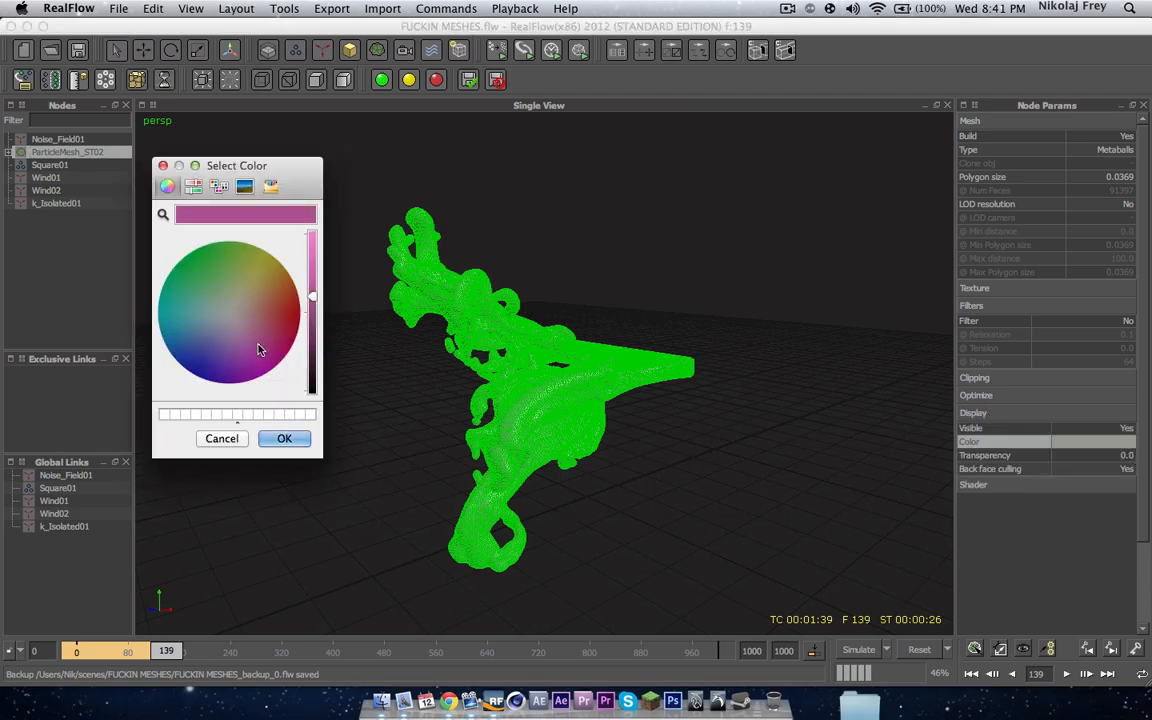
click(307, 262)
drag(305, 262, 305, 228)
click(257, 337)
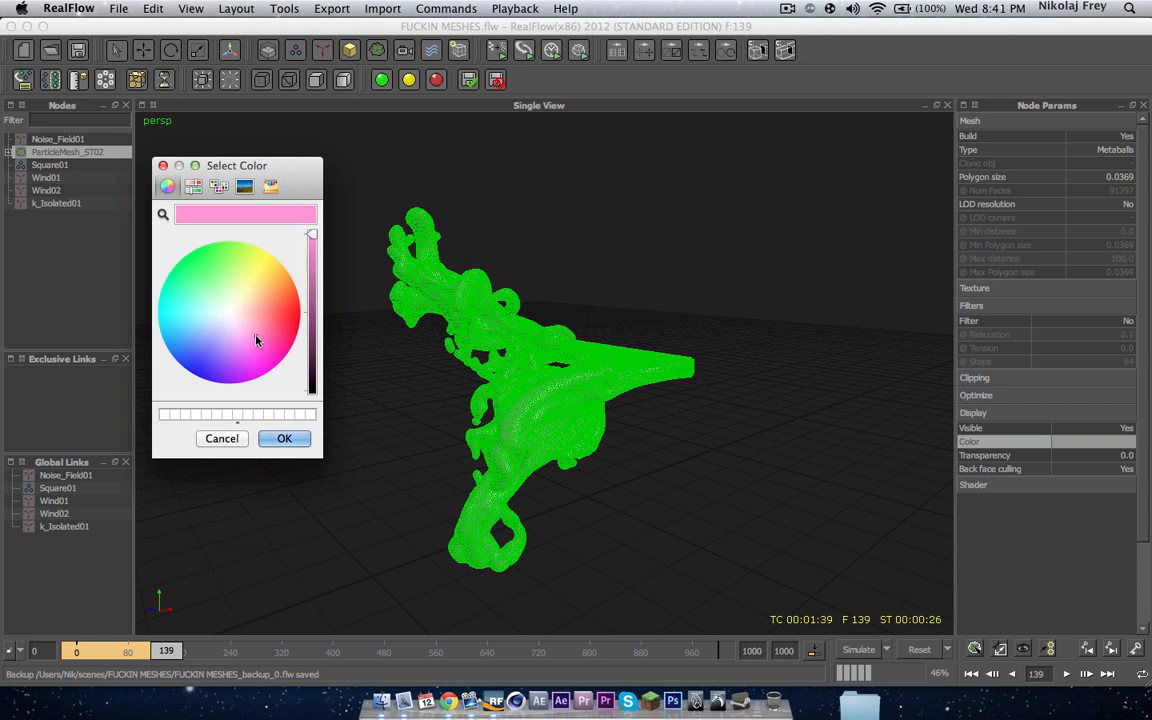
click(284, 438)
Step: Inspect the pink mesh from several angles in the viewport
click(87, 277)
alt+drag(400, 340, 290, 260)
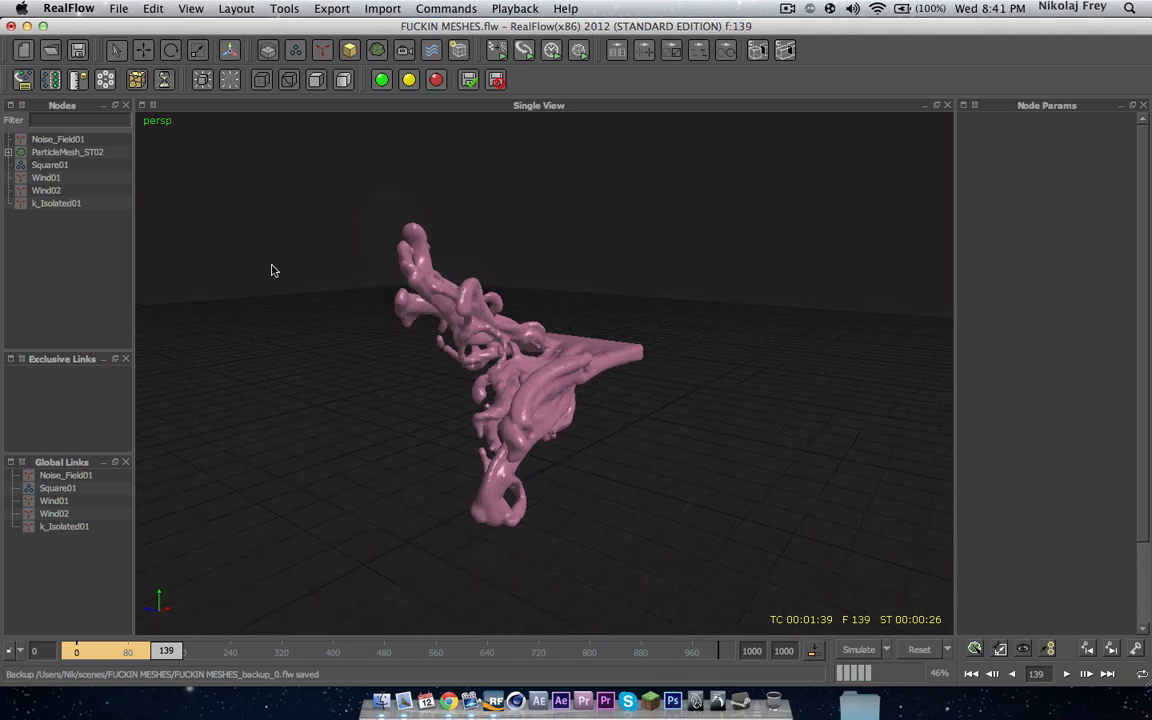
click(40, 164)
click(103, 218)
alt+drag(508, 351, 366, 301)
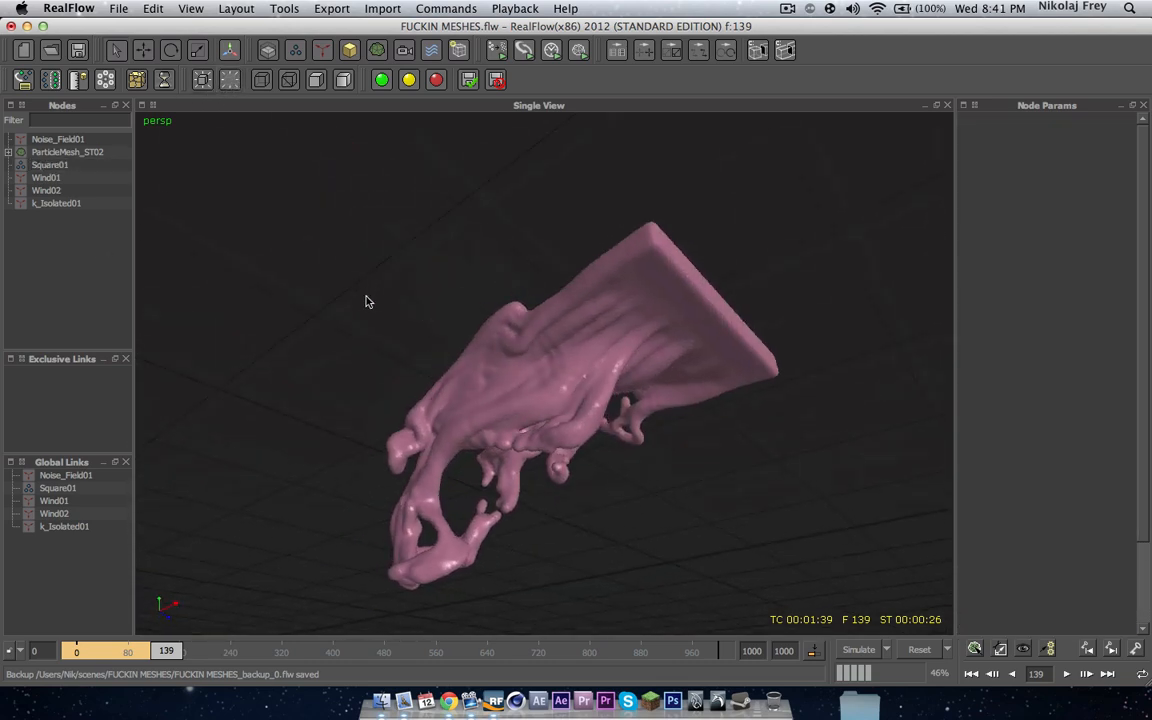
alt+right_drag(366, 301, 519, 343)
alt+middle_drag(519, 343, 589, 350)
alt+drag(589, 350, 607, 465)
alt+right_drag(607, 465, 530, 448)
alt+middle_drag(530, 448, 553, 442)
alt+right_drag(553, 442, 549, 419)
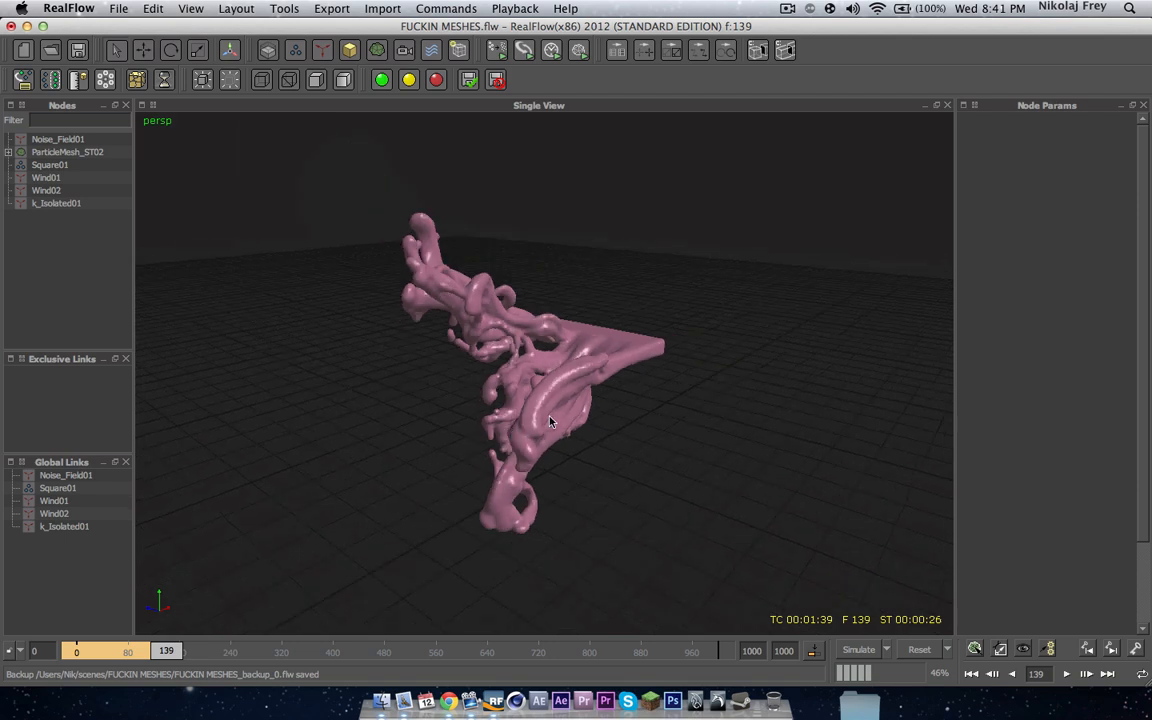
alt+drag(549, 419, 545, 398)
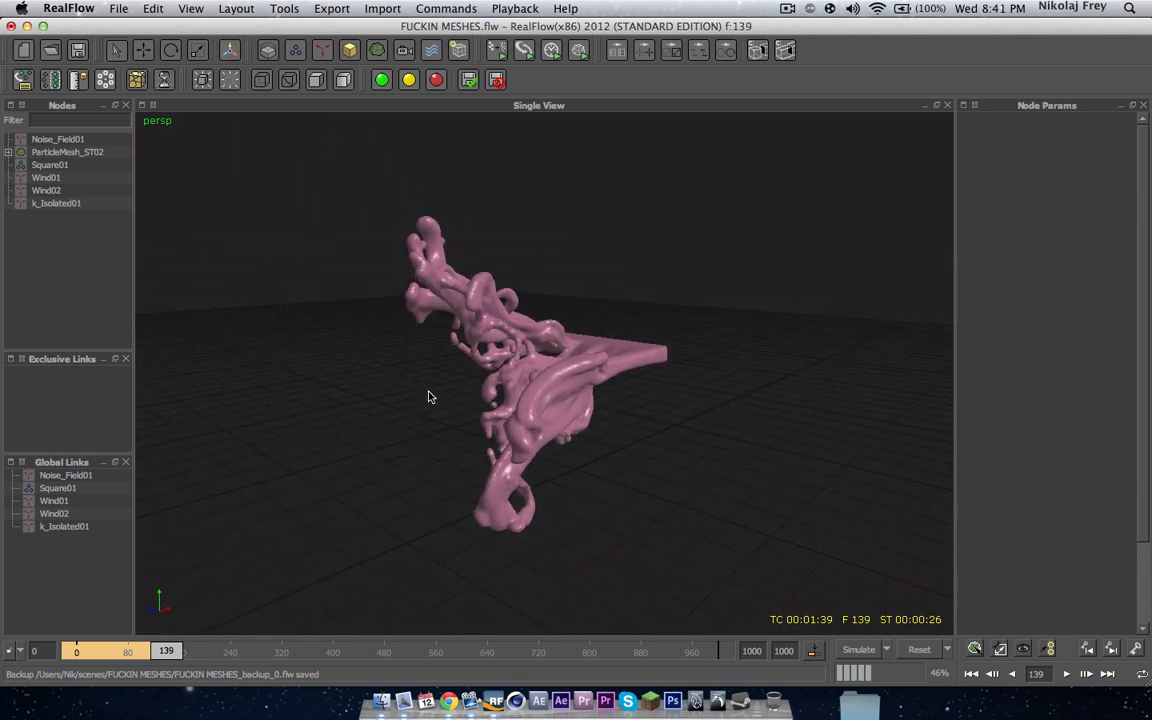
Step: Set the Square01 emitter's particle resolution to 20
click(65, 152)
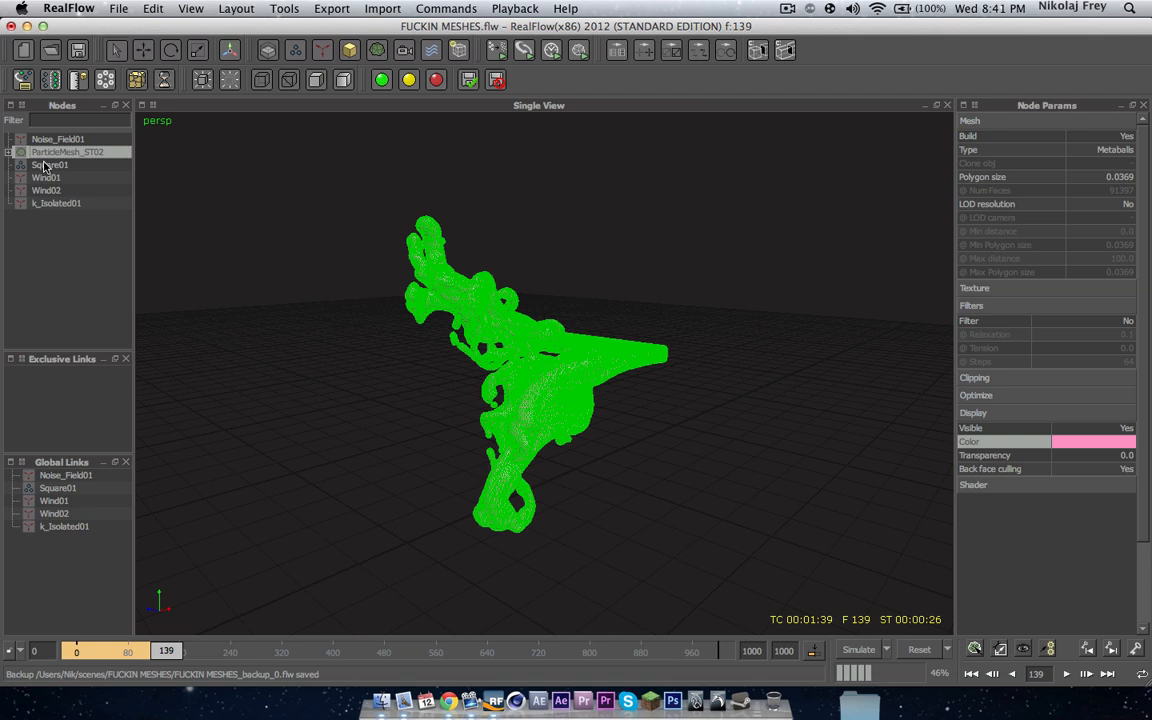
click(45, 165)
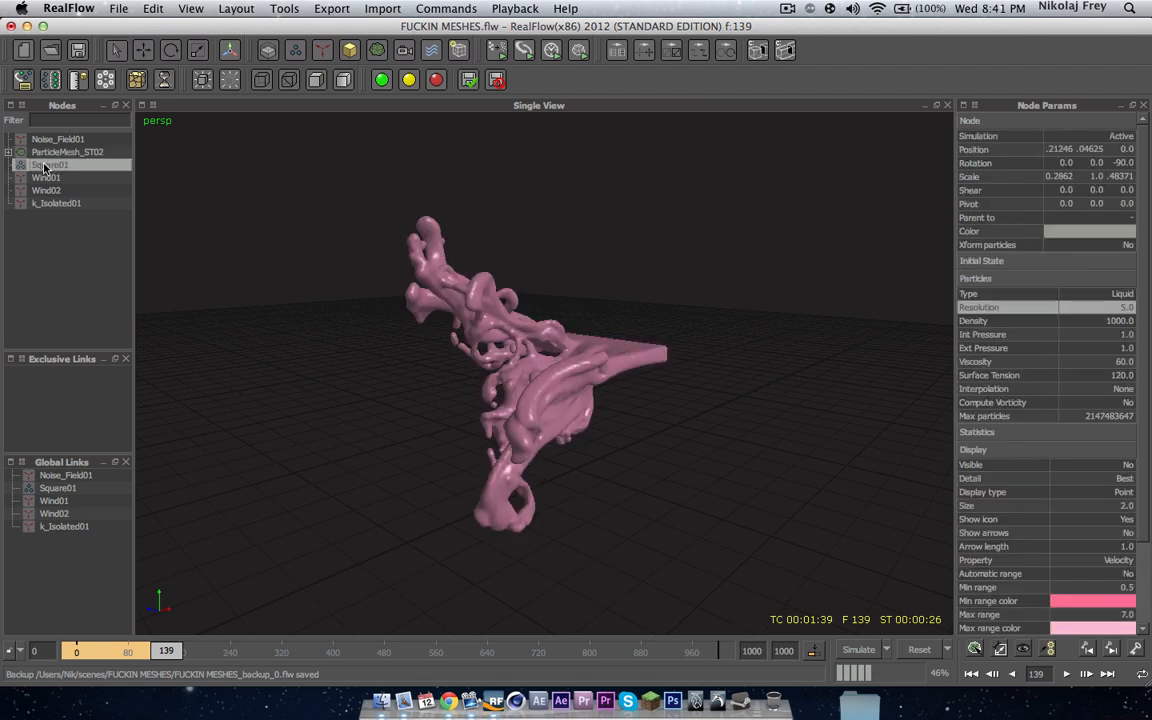
double_click(1127, 308)
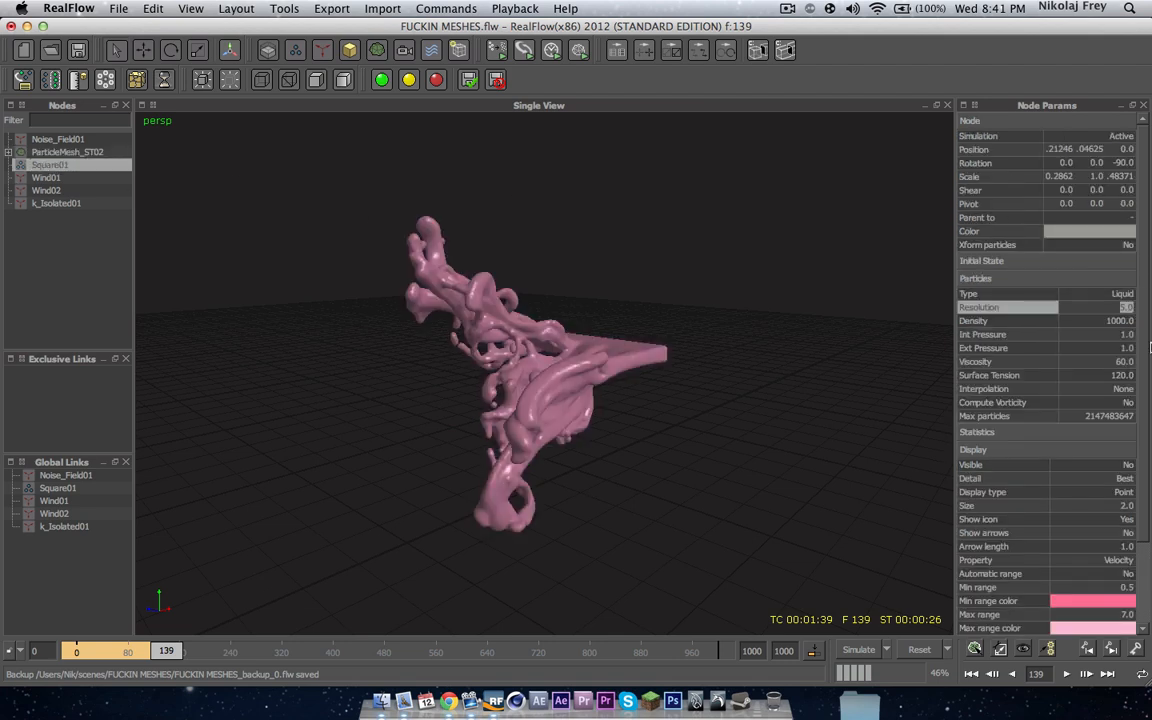
text(20)
key(Return)
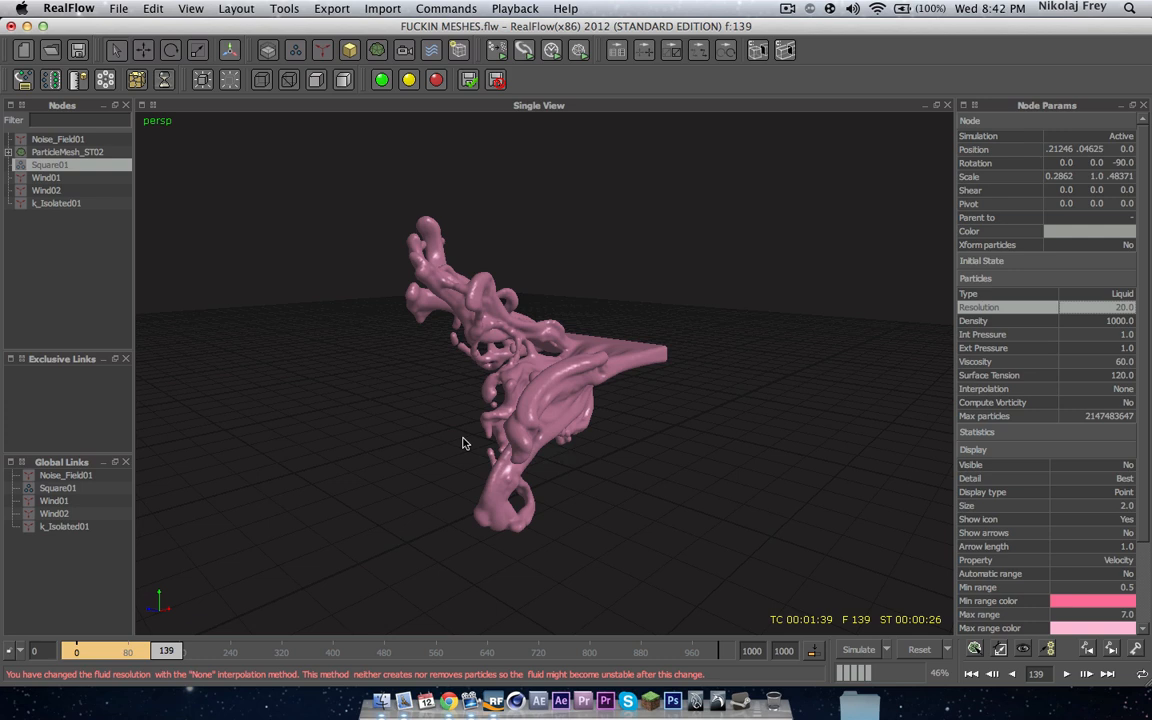
Step: Rebuild the ParticleMesh_ST02 mesh
click(65, 151)
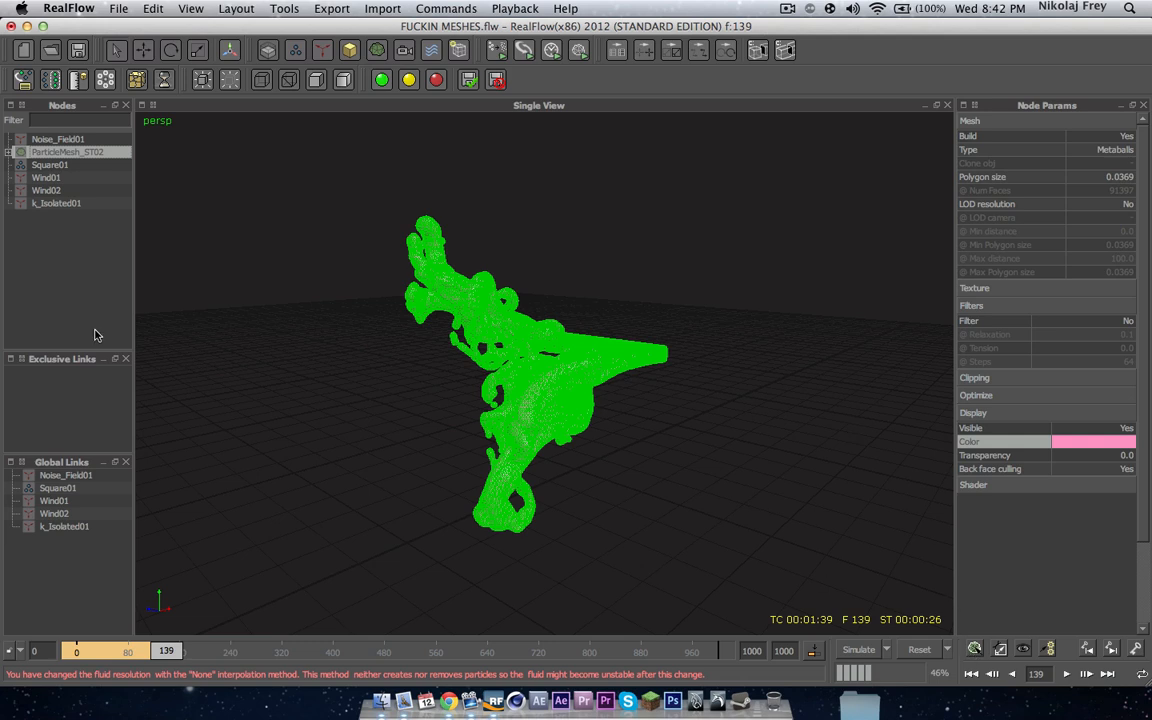
click(52, 250)
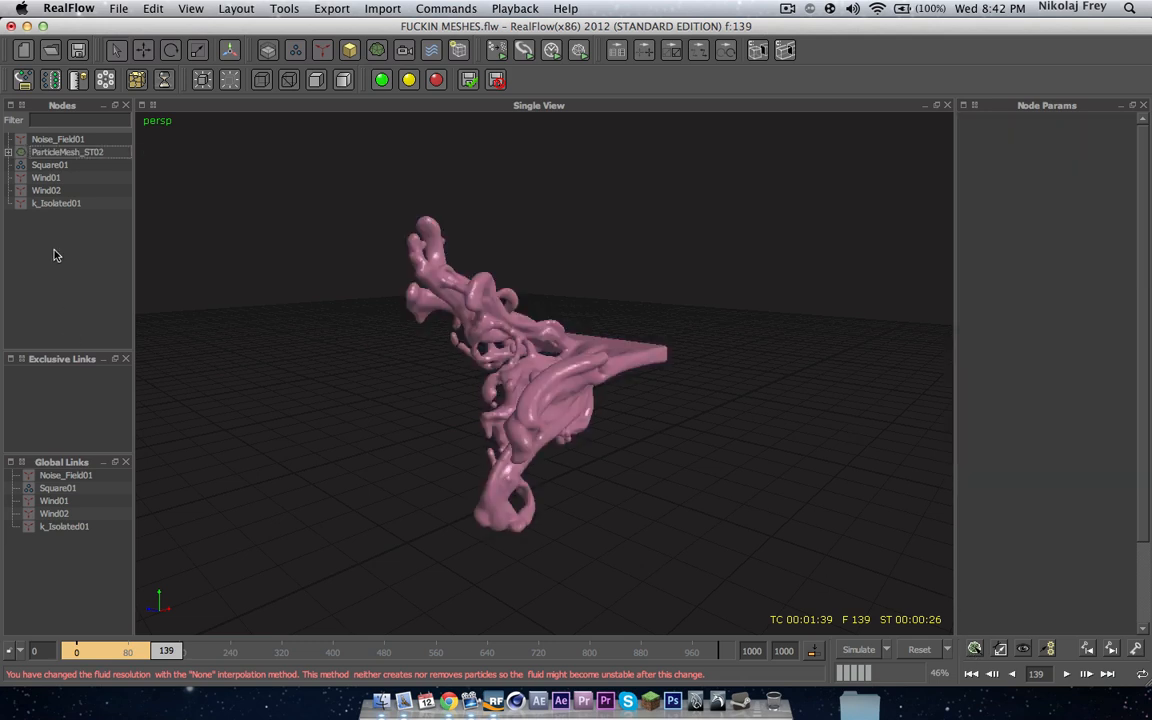
click(55, 153)
click(974, 649)
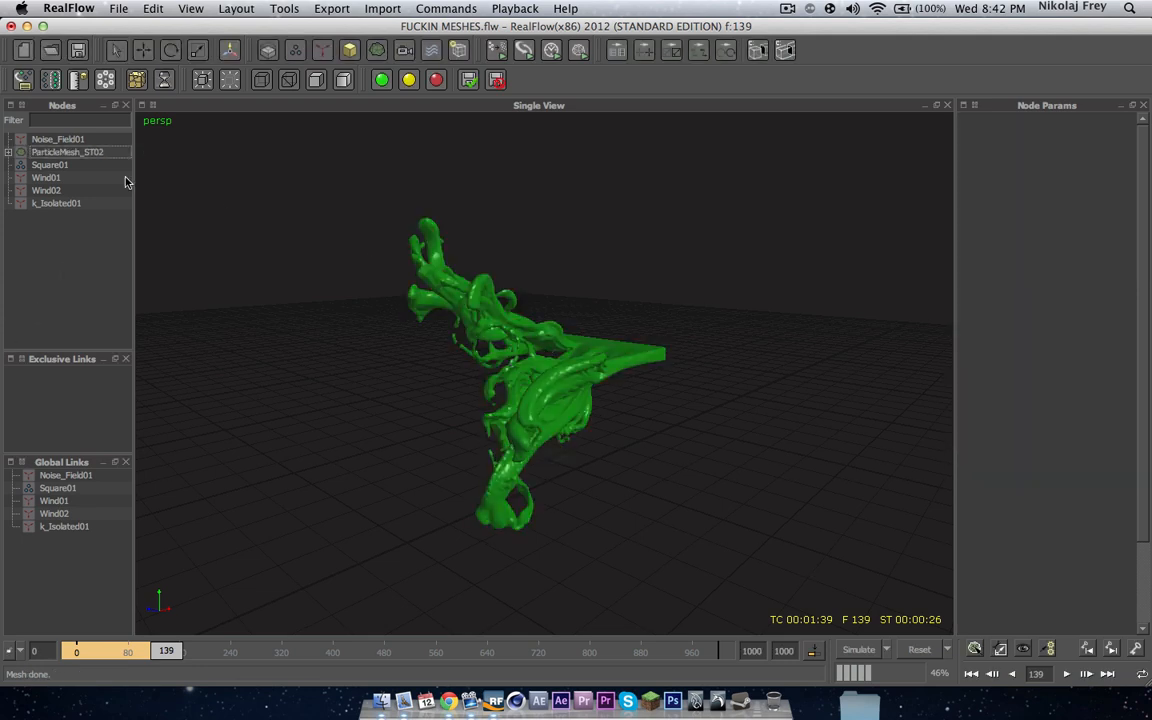
Step: Inspect the rebuilt mesh up close from several angles
click(95, 155)
click(105, 252)
scroll(527, 373, up, 10)
mouse_move(516, 371)
alt+mouse_down()
mouse_move(429, 342)
mouse_move(231, 330)
mouse_move(518, 357)
alt+mouse_up()
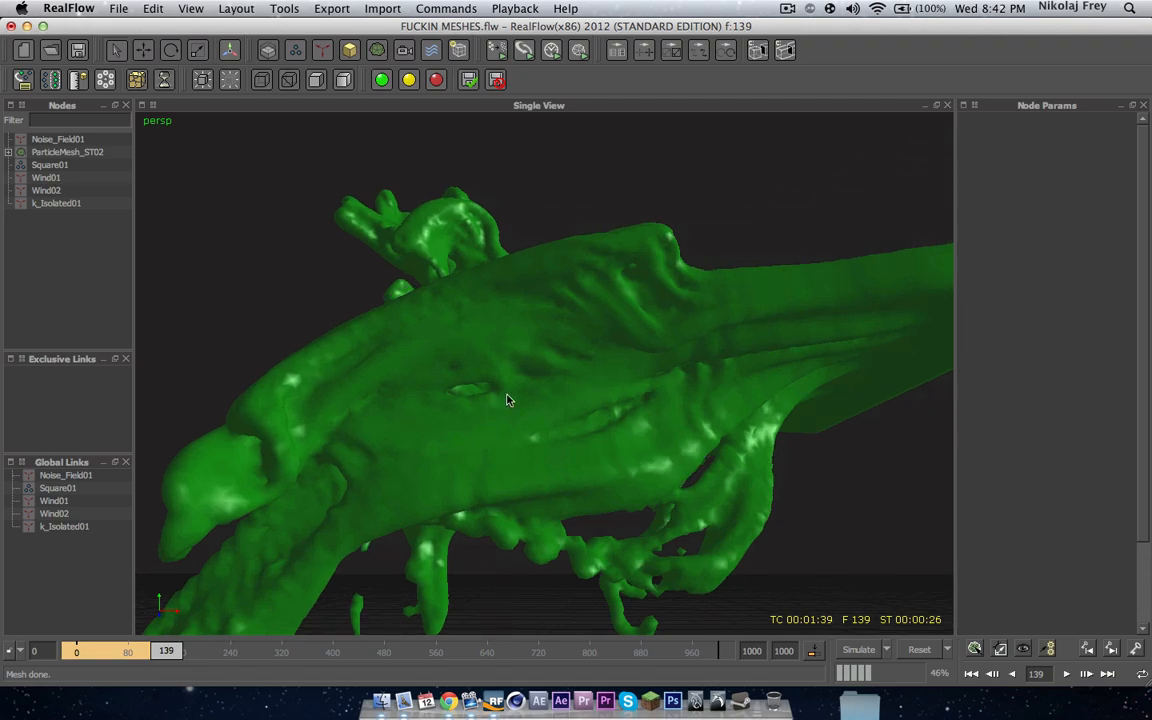
alt+drag(434, 408, 599, 401)
alt+right_drag(599, 401, 561, 394)
alt+drag(561, 394, 497, 366)
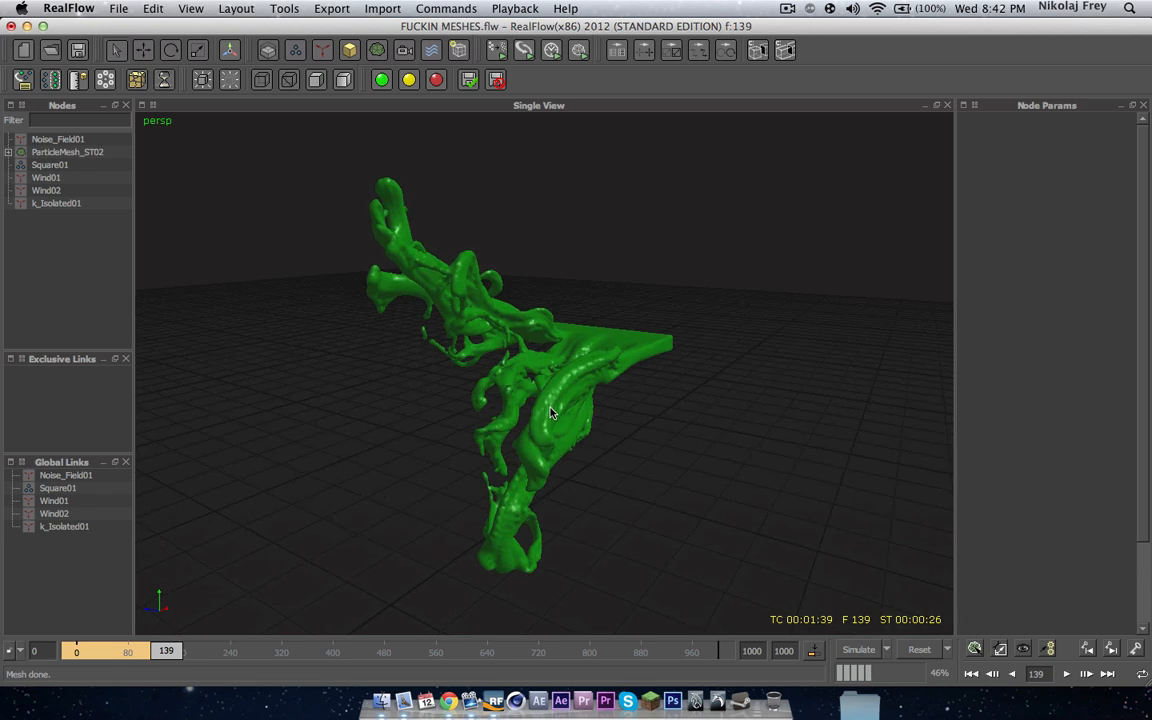
Step: Set the particle mesh's polygon size to 0.025
click(52, 152)
click(1133, 178)
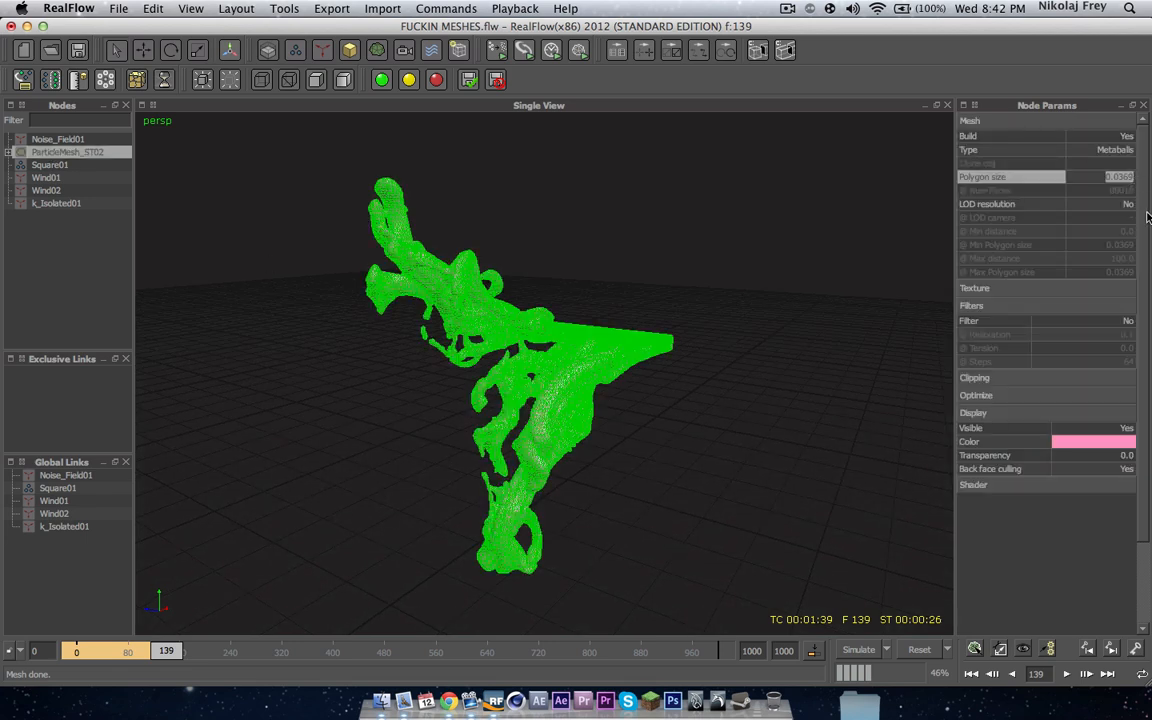
text(0.025)
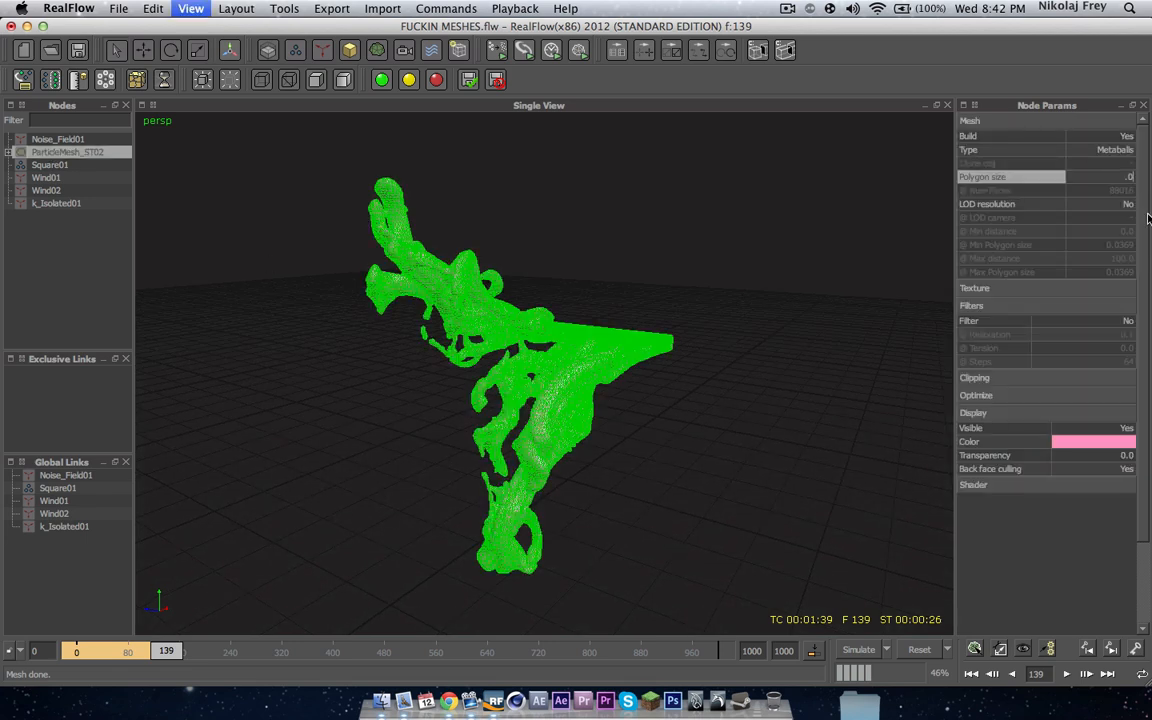
key(Return)
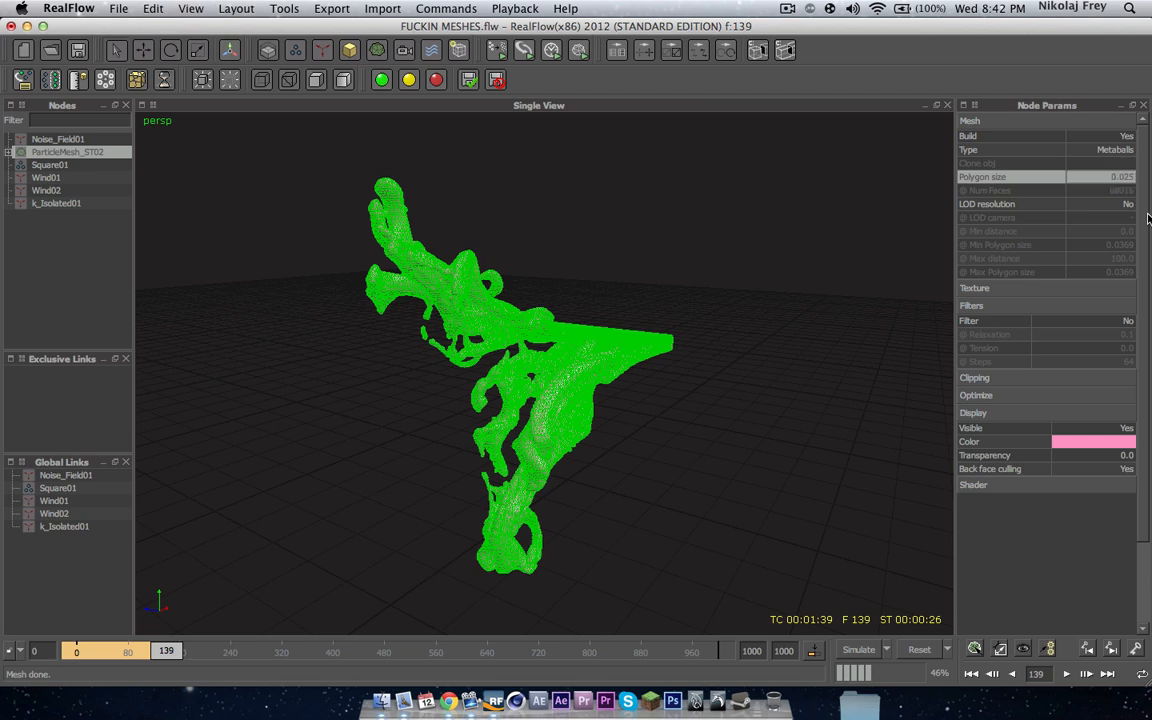
Step: Enable the mesh filter with relaxation 0.2 and rebuild the mesh
click(1129, 322)
click(1128, 335)
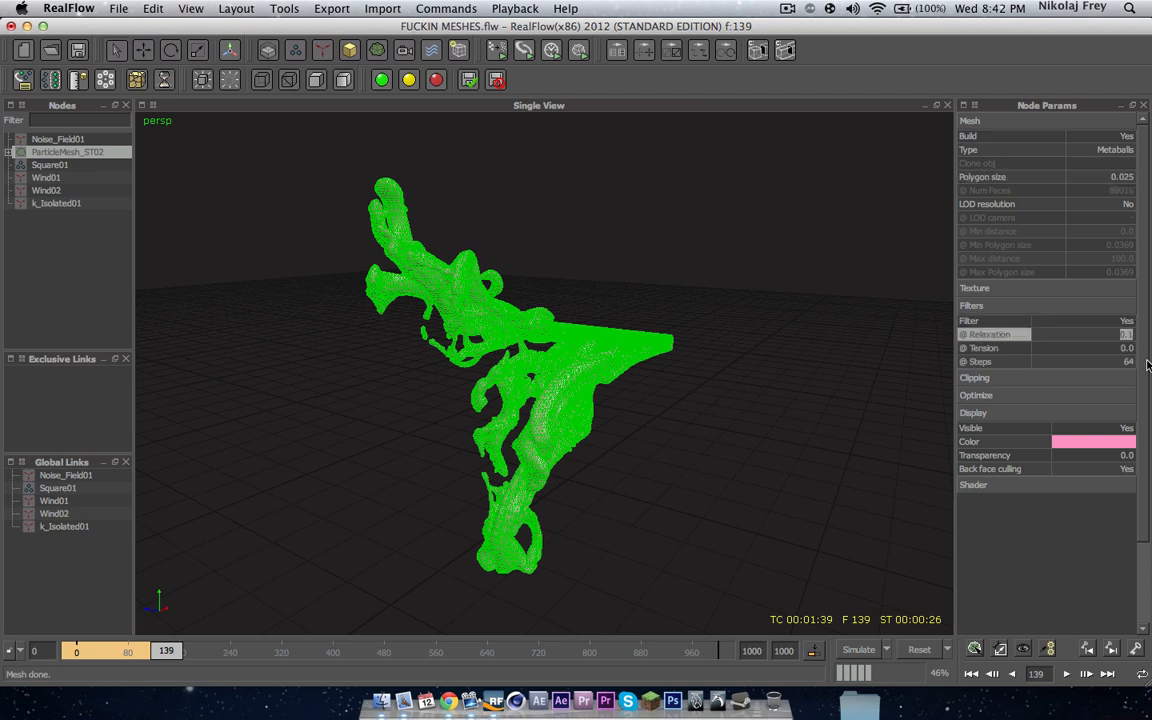
key(Return)
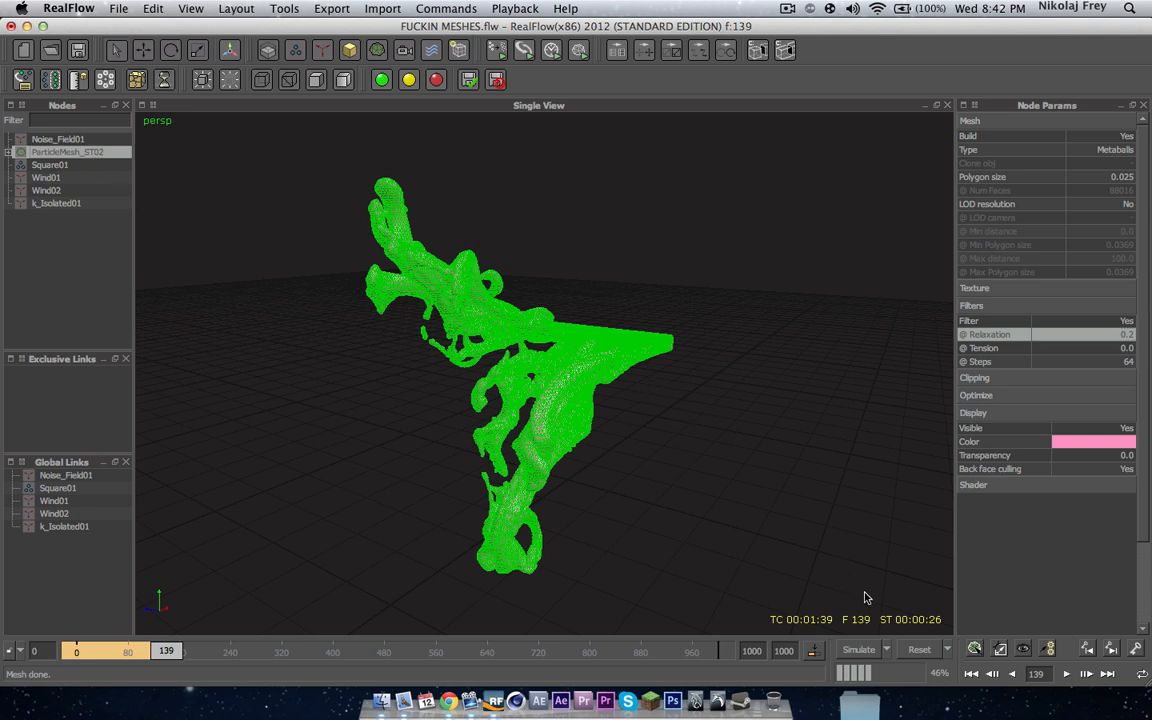
click(976, 647)
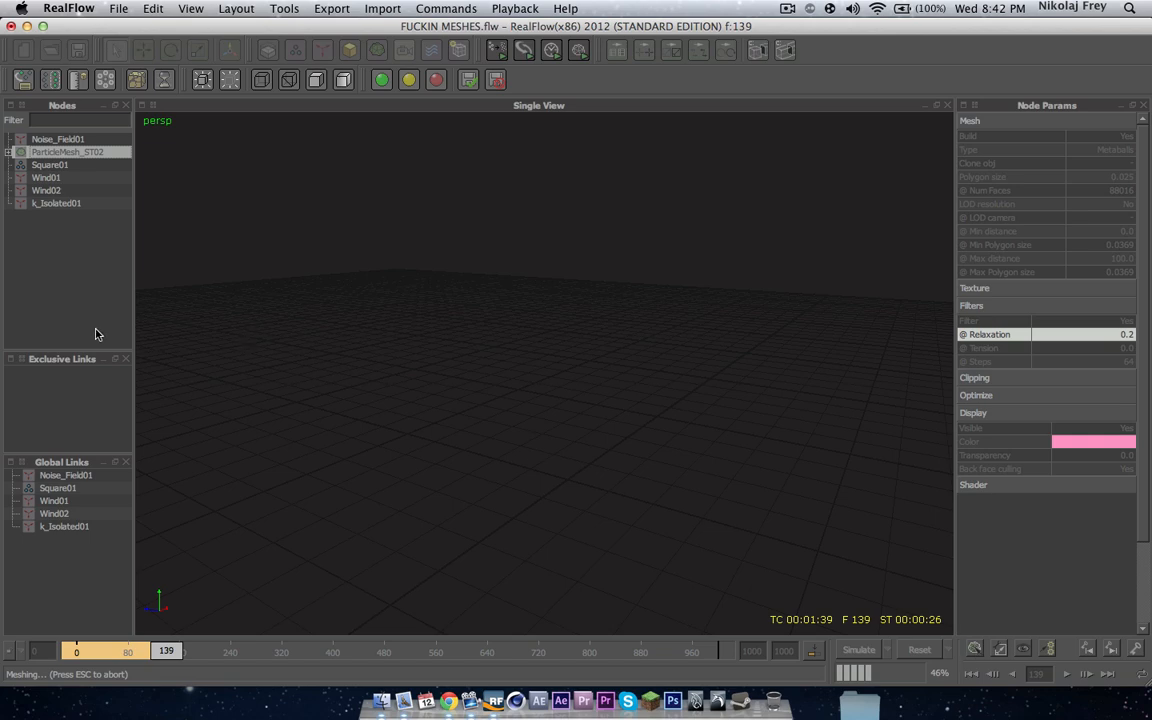
Step: Inspect the filtered mesh up close from several angles
scroll(522, 348, up, 5)
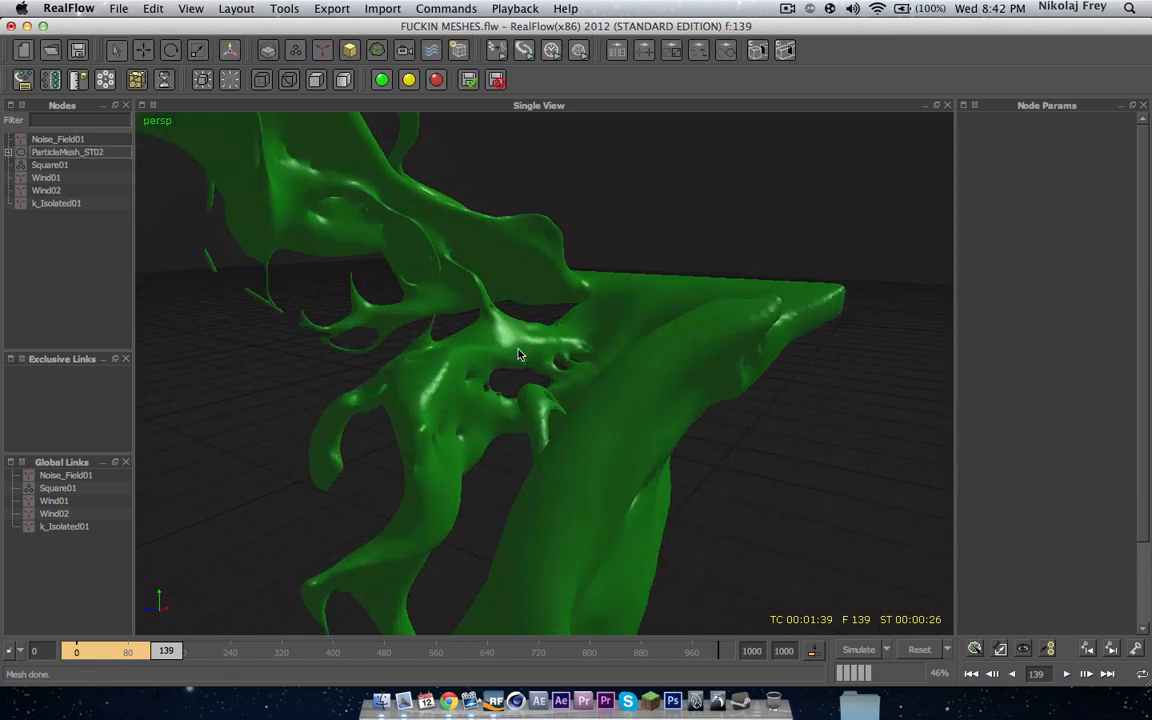
middle_drag(518, 354, 286, 262)
scroll(548, 272, down, 10)
scroll(650, 346, up, 8)
middle_drag(560, 309, 564, 380)
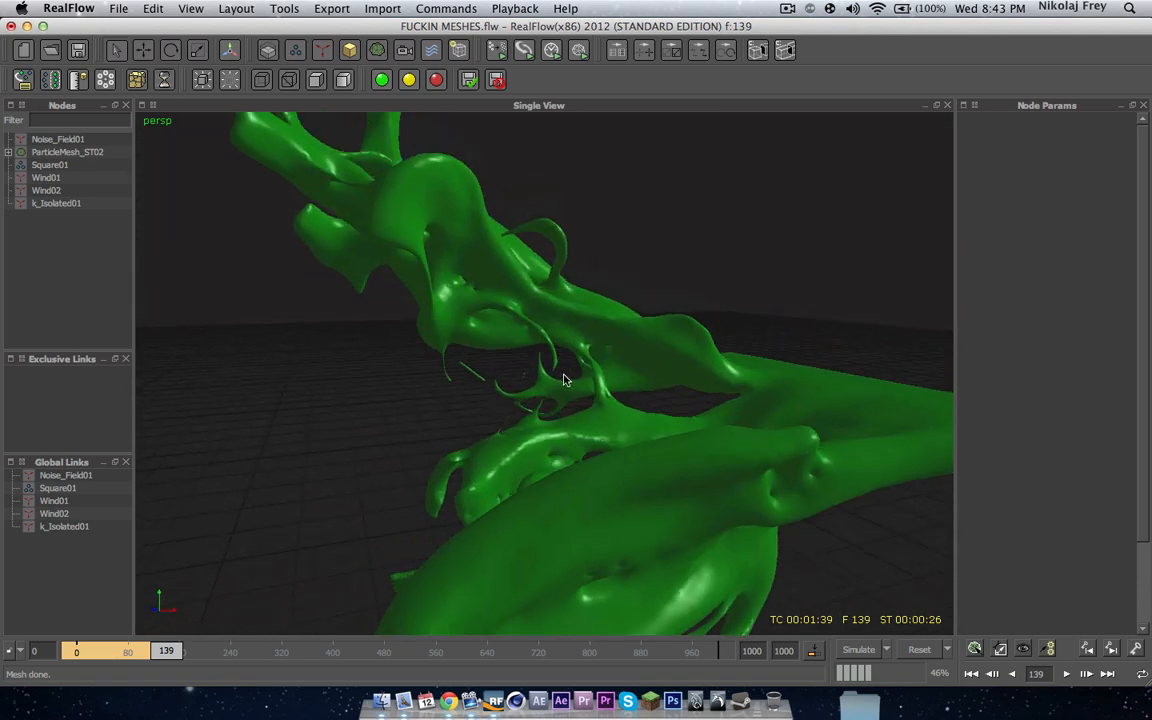
scroll(564, 380, up, 4)
middle_drag(584, 316, 618, 316)
scroll(536, 349, down, 8)
middle_drag(551, 379, 585, 353)
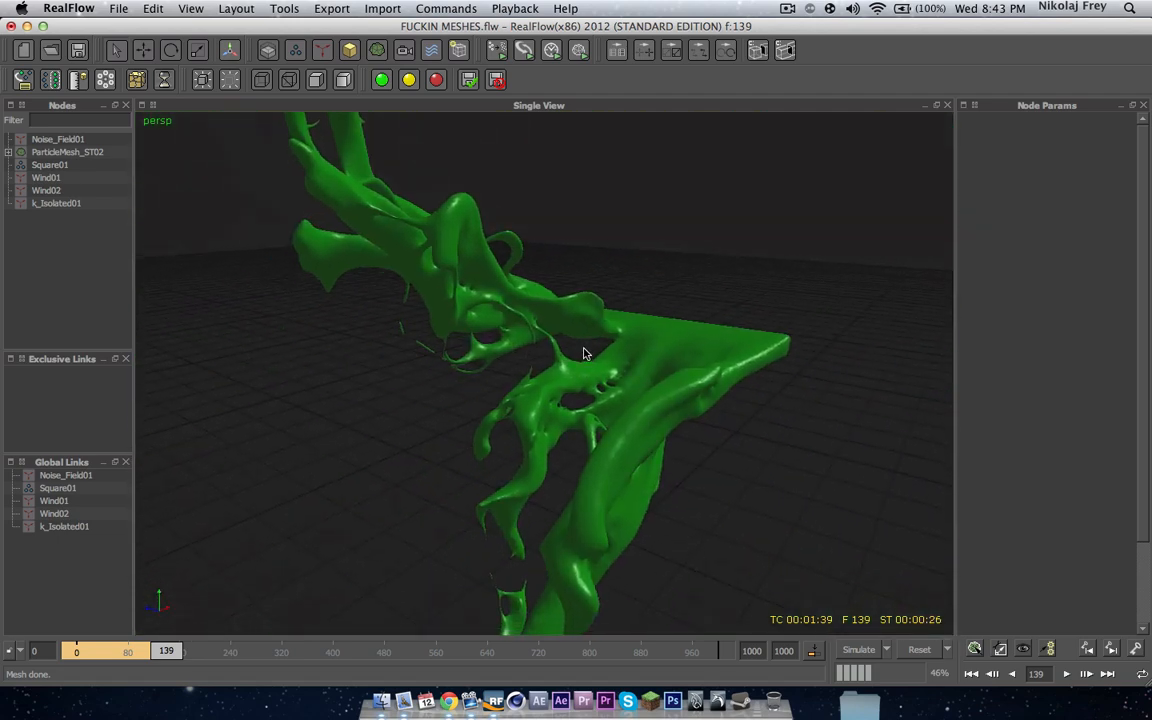
scroll(586, 353, down, 5)
scroll(555, 367, up, 5)
scroll(573, 367, down, 5)
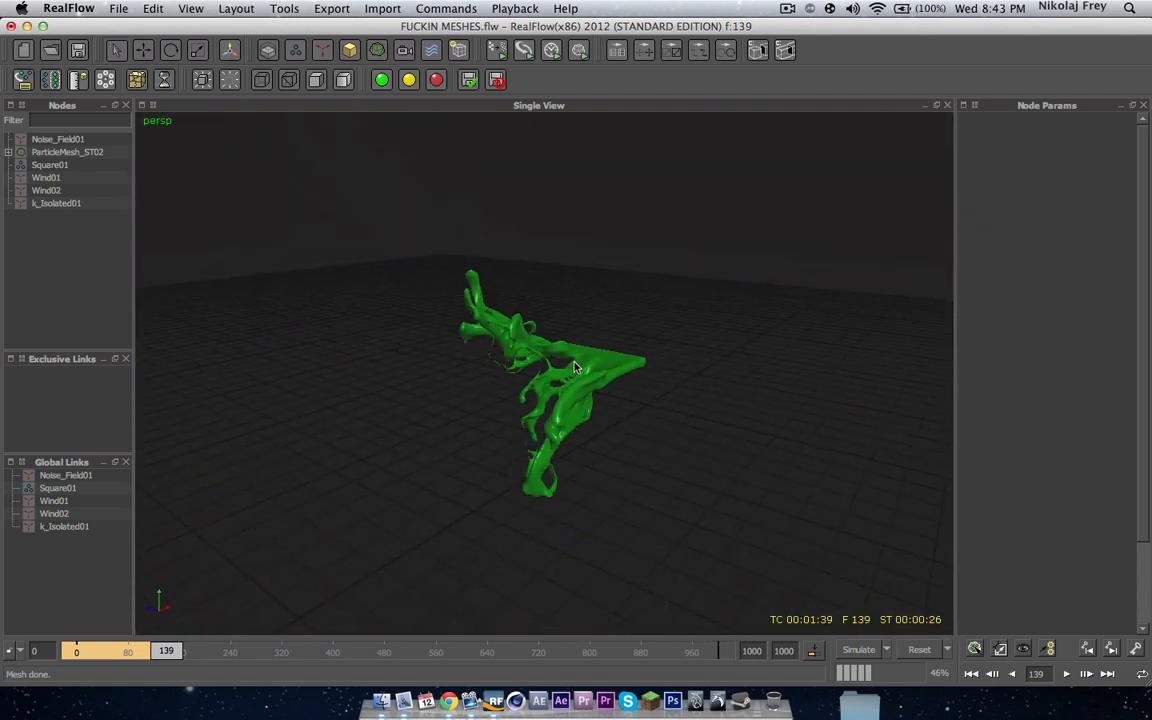
Step: Set the particle mesh's polygon size to 0.035 and rebuild the mesh
click(57, 152)
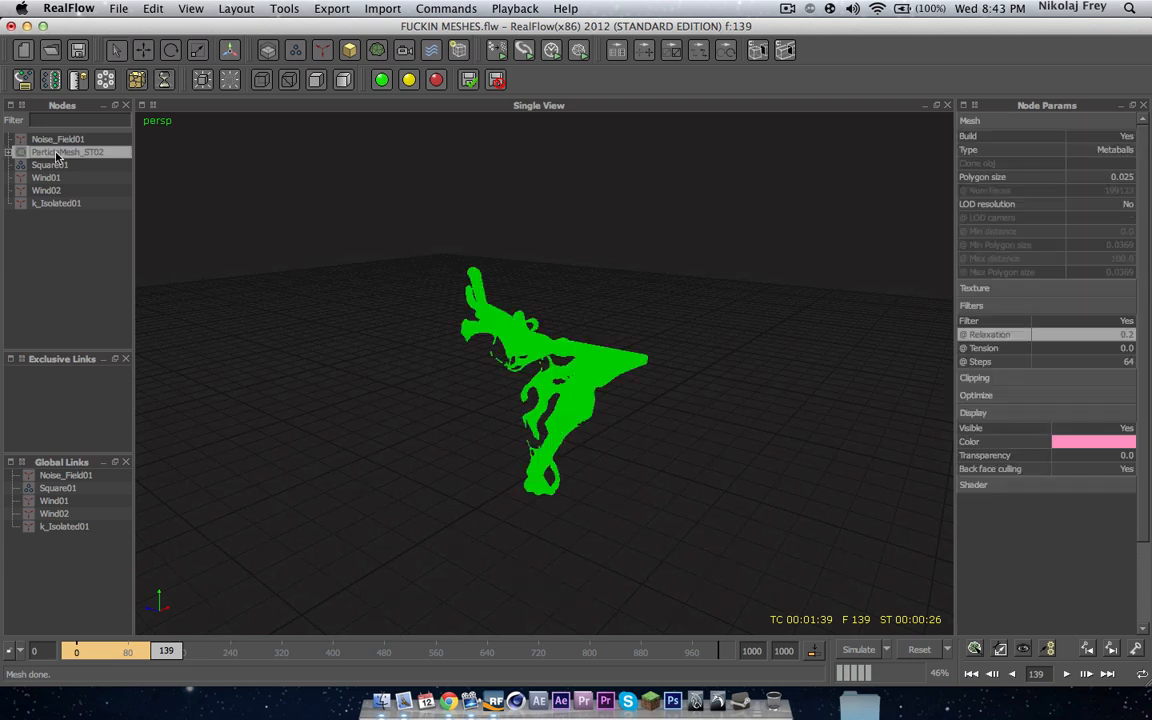
double_click(1125, 180)
text(.0)
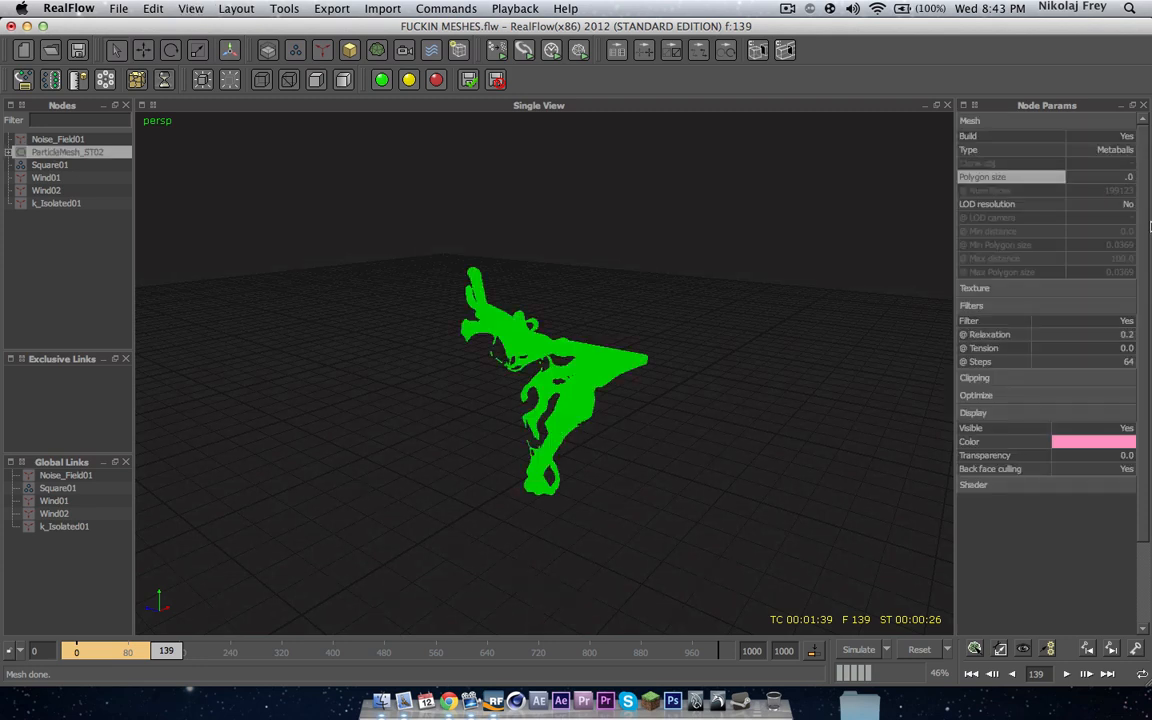
text(35)
key(Return)
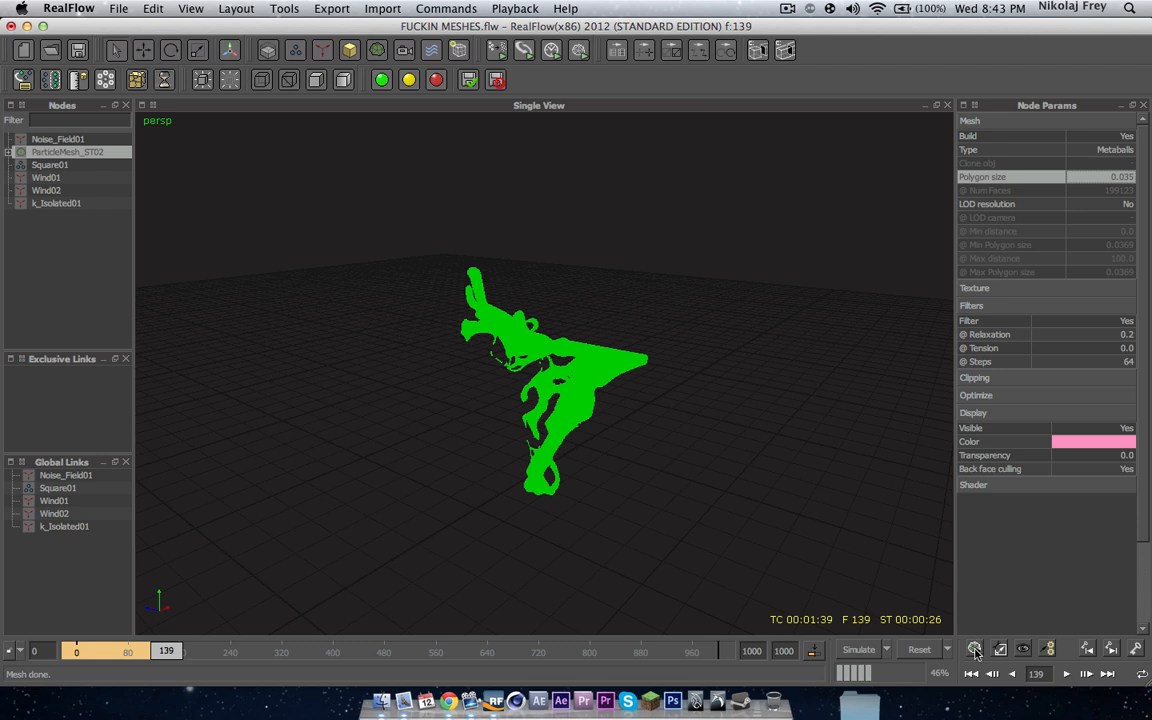
click(105, 237)
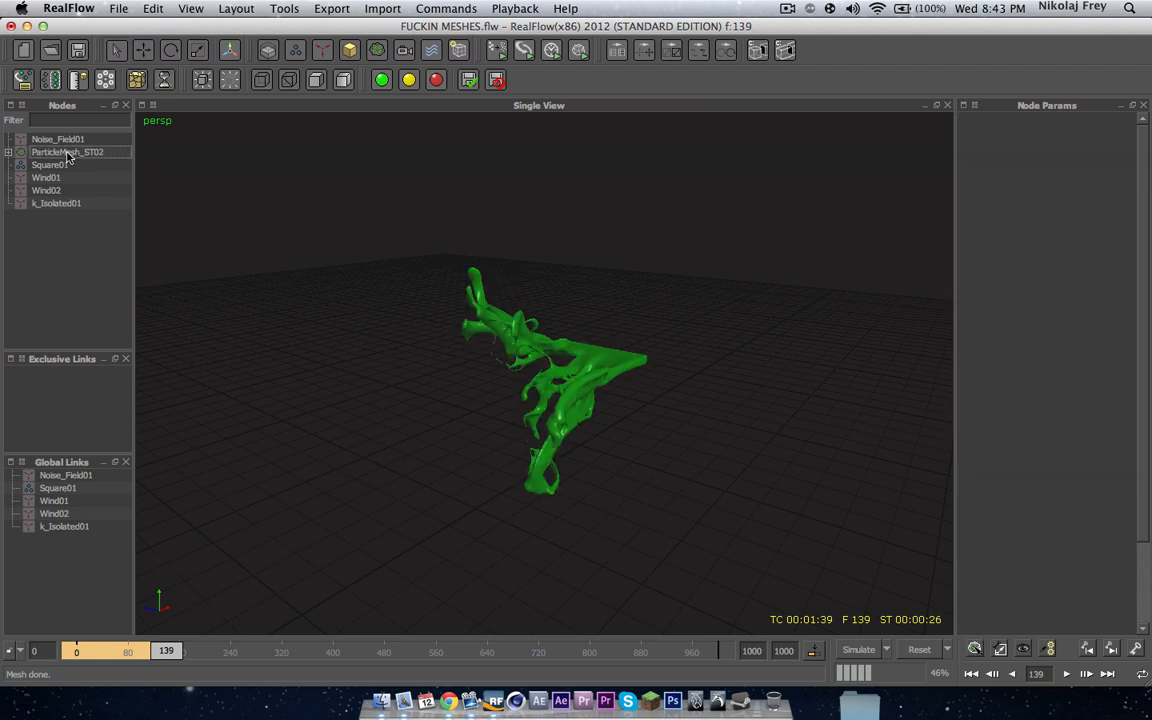
click(67, 153)
click(975, 650)
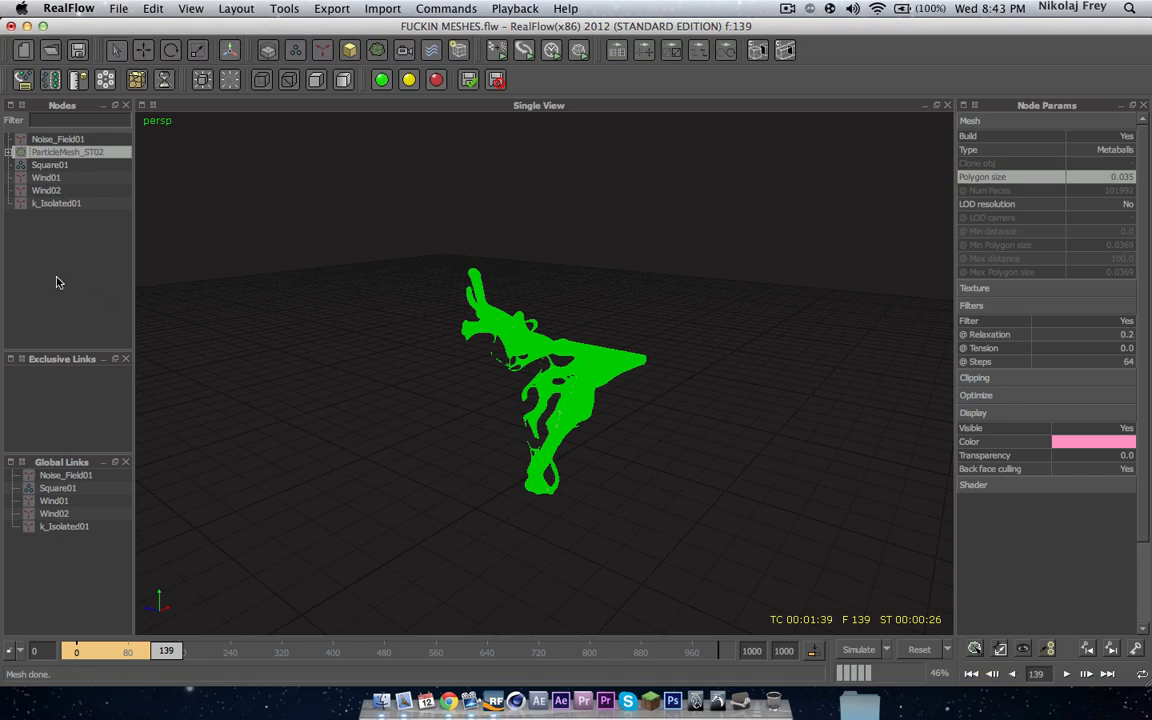
Step: Examine the rebuilt mesh's surface closely from several angles
click(570, 370)
scroll(570, 366, up, 3)
alt+drag(570, 368, 543, 356)
scroll(524, 286, up, 2)
mouse_move(524, 286)
alt+mouse_down()
mouse_move(417, 296)
mouse_move(504, 309)
mouse_move(553, 337)
mouse_move(544, 294)
alt+mouse_up()
scroll(417, 296, up, 2)
scroll(490, 330, down, 4)
scroll(544, 294, up, 3)
scroll(542, 280, up, 3)
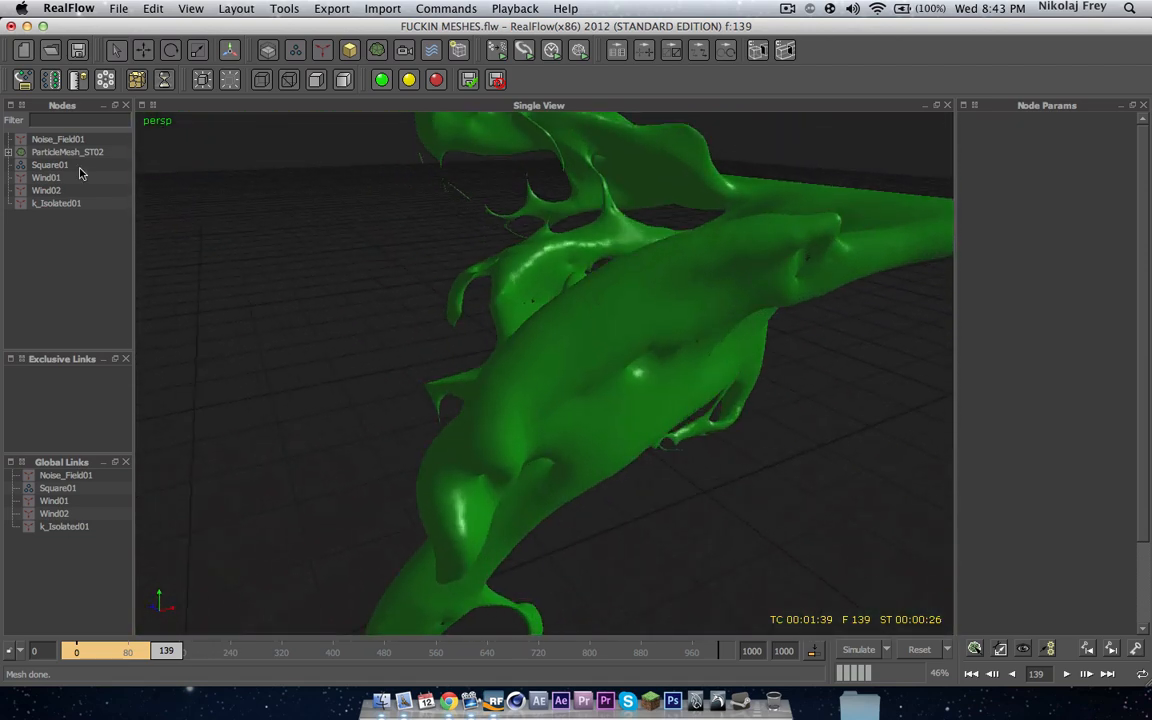
click(78, 152)
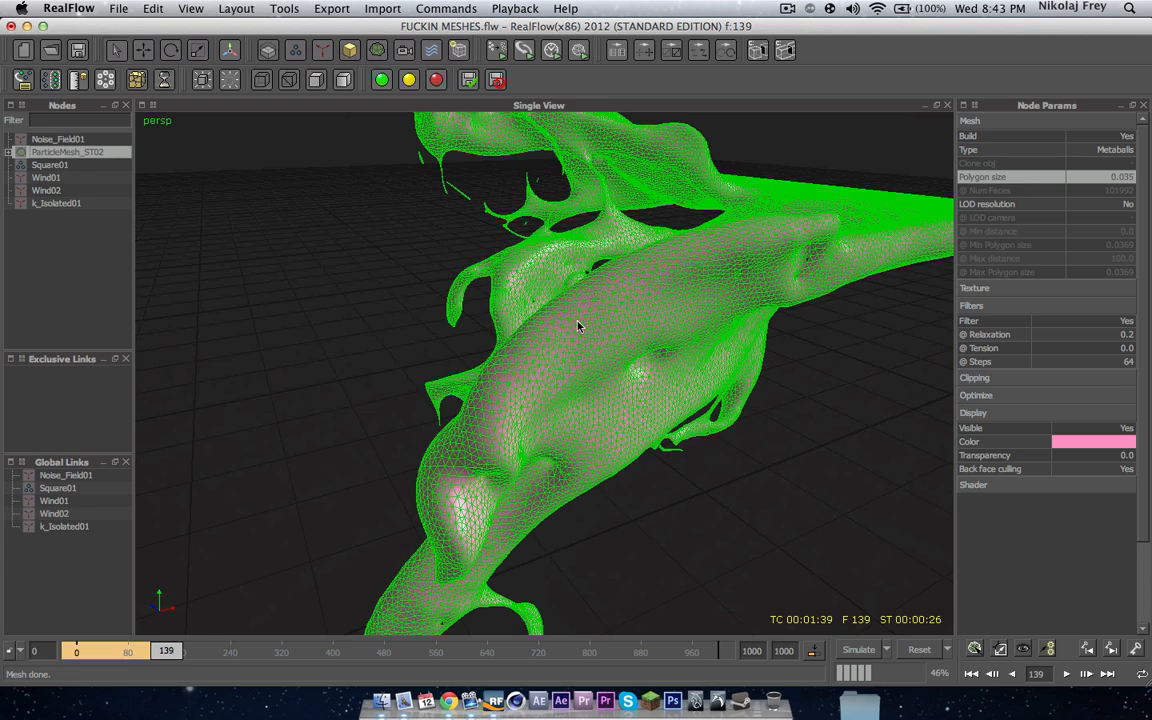
click(96, 254)
scroll(602, 368, down, 5)
alt+drag(534, 327, 612, 319)
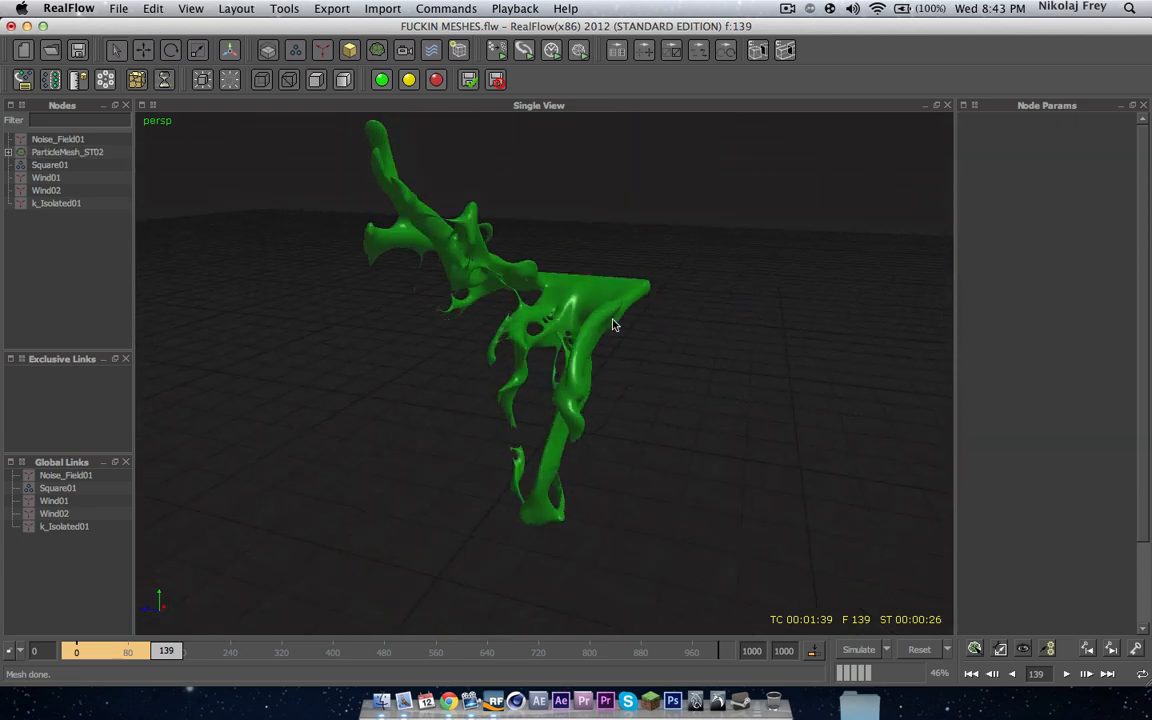
Step: Set the Square01 emitter's resolution to 10
click(50, 165)
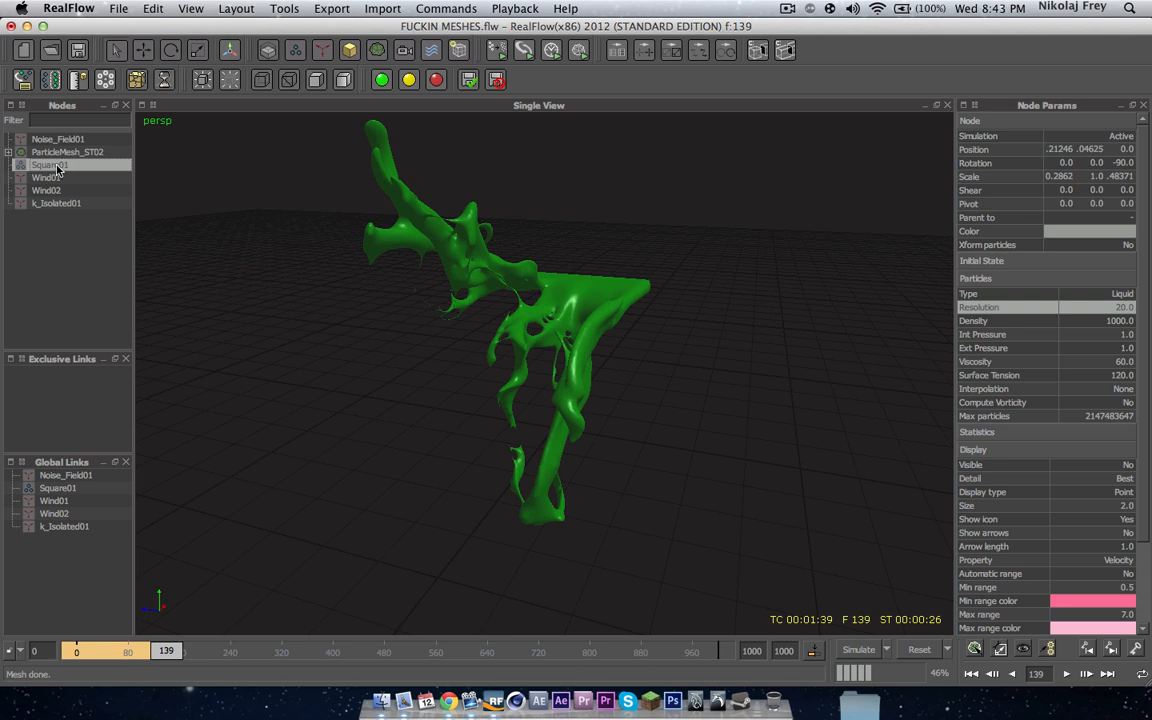
double_click(1131, 312)
text(10)
key(Return)
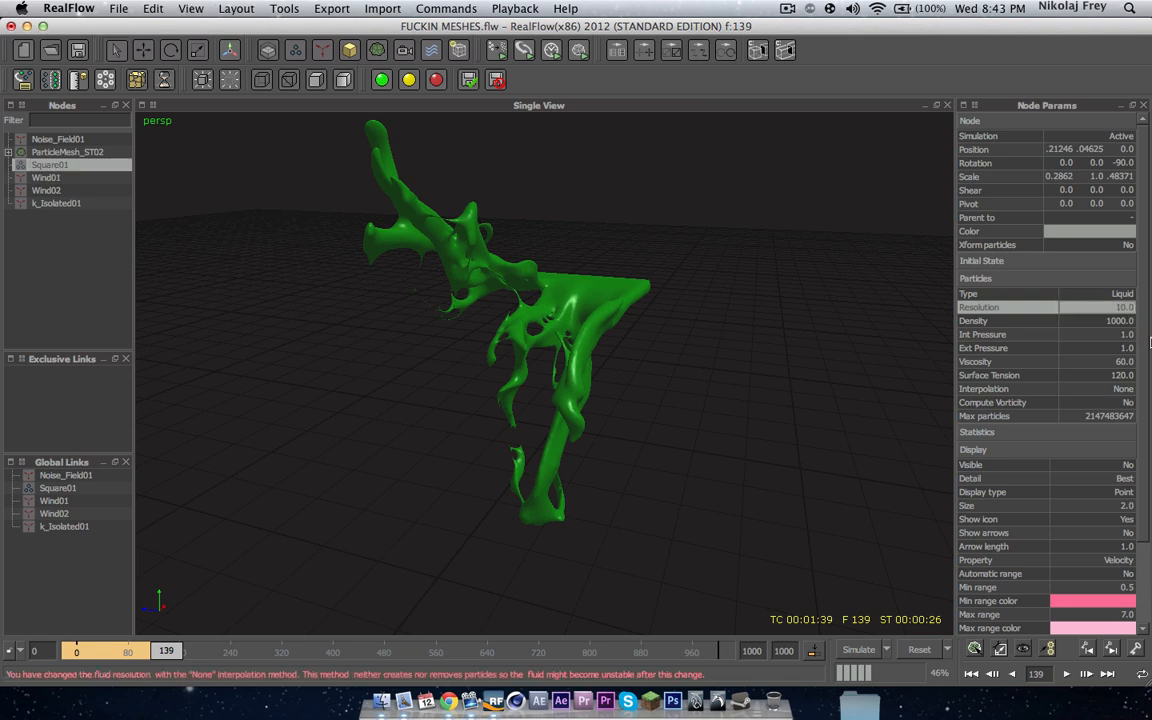
Step: Set the mesh filter's relaxation to 0.8 and rebuild the mesh
click(55, 151)
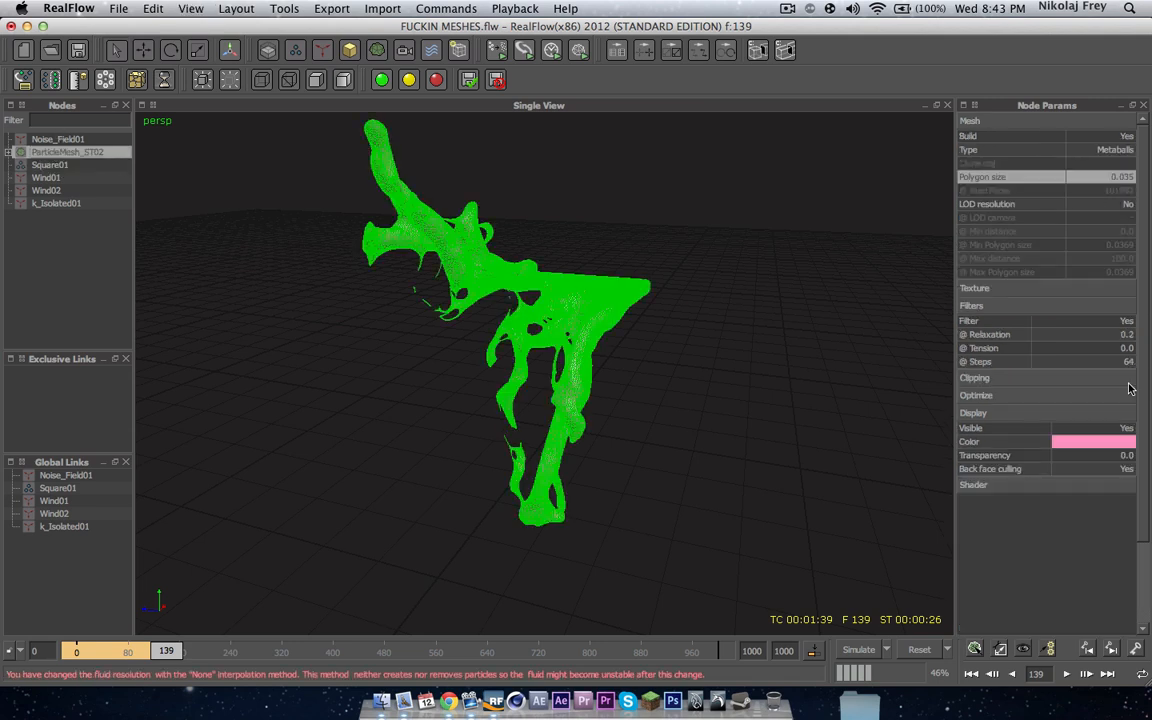
double_click(1130, 336)
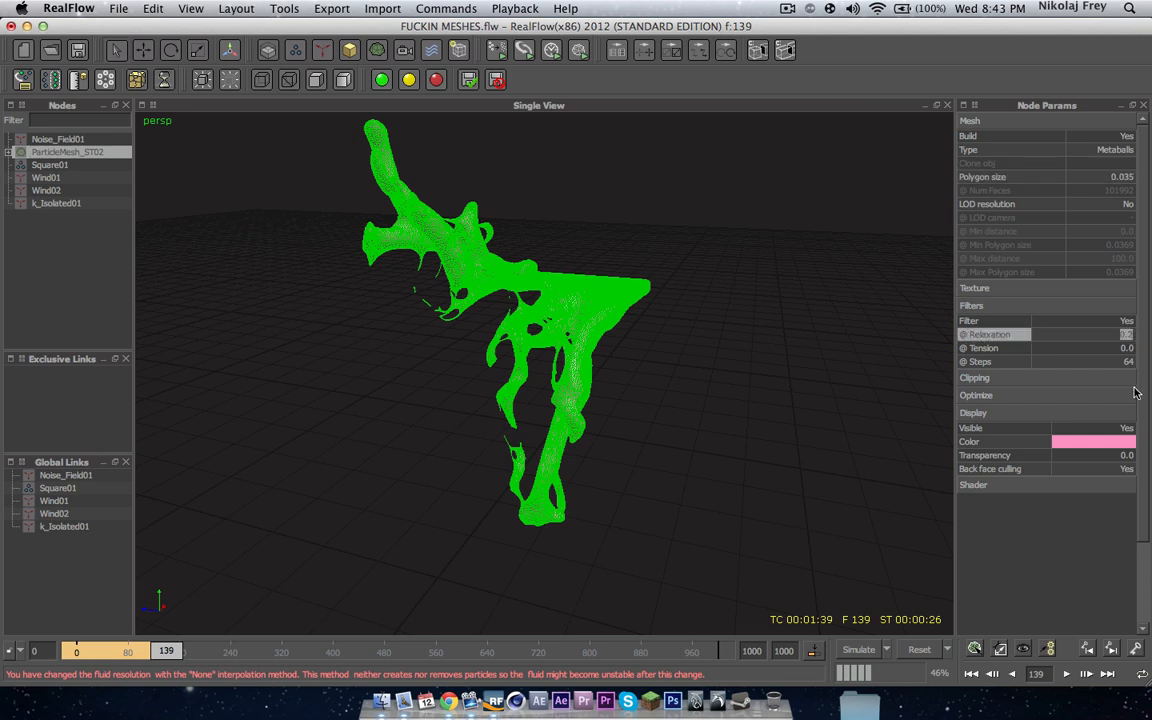
text(0.8)
key(Return)
click(974, 650)
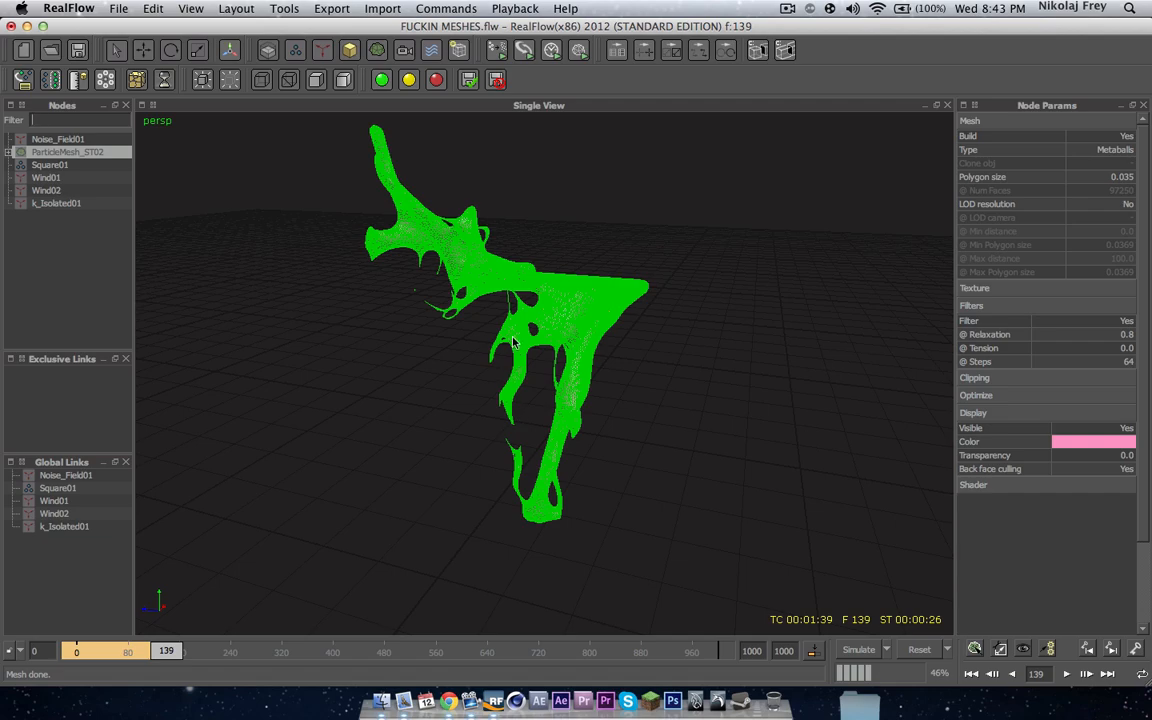
Step: Set the mesh filter's relaxation to 0.1 and rebuild the mesh
scroll(512, 338, up, 5)
alt+drag(512, 338, 650, 231)
click(104, 275)
scroll(498, 333, down, 5)
alt+drag(500, 334, 253, 344)
alt+drag(491, 341, 483, 328)
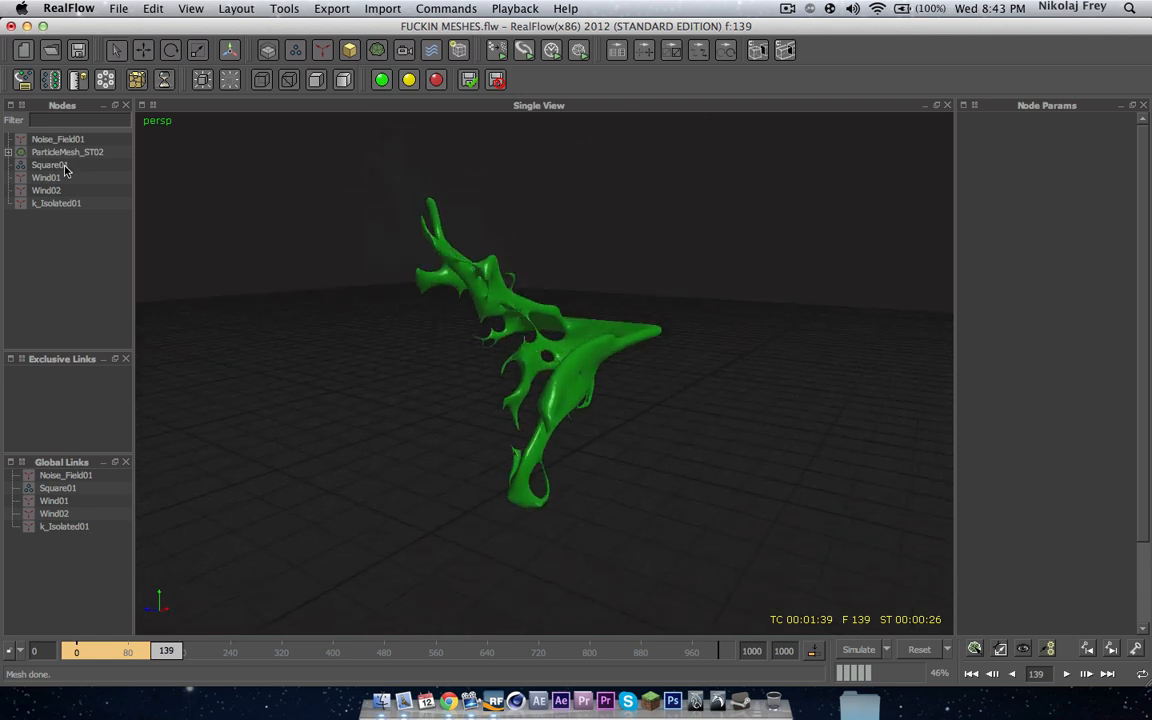
click(60, 153)
double_click(1128, 335)
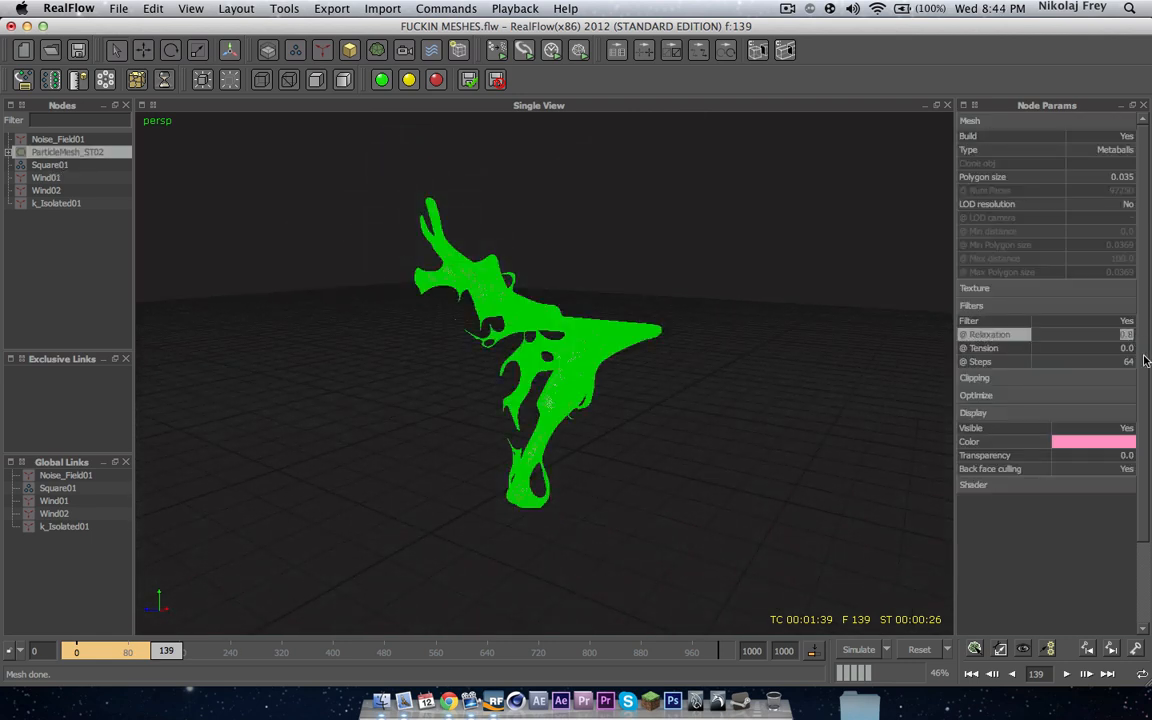
text(.1)
key(Return)
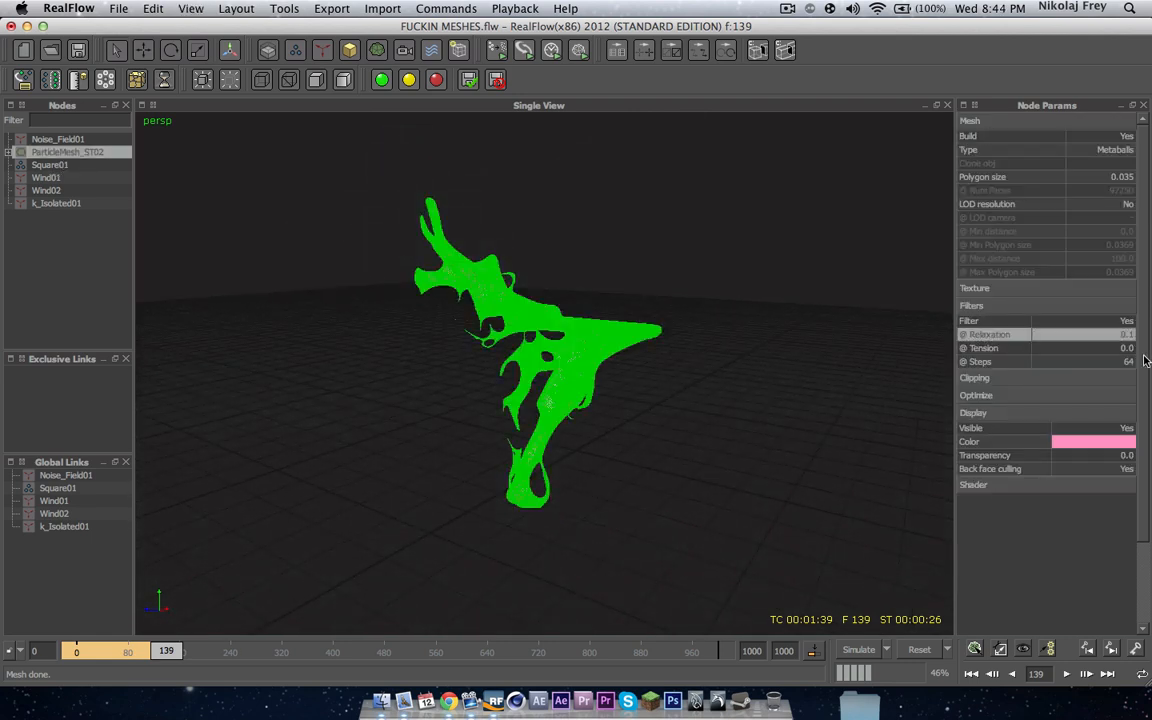
click(972, 649)
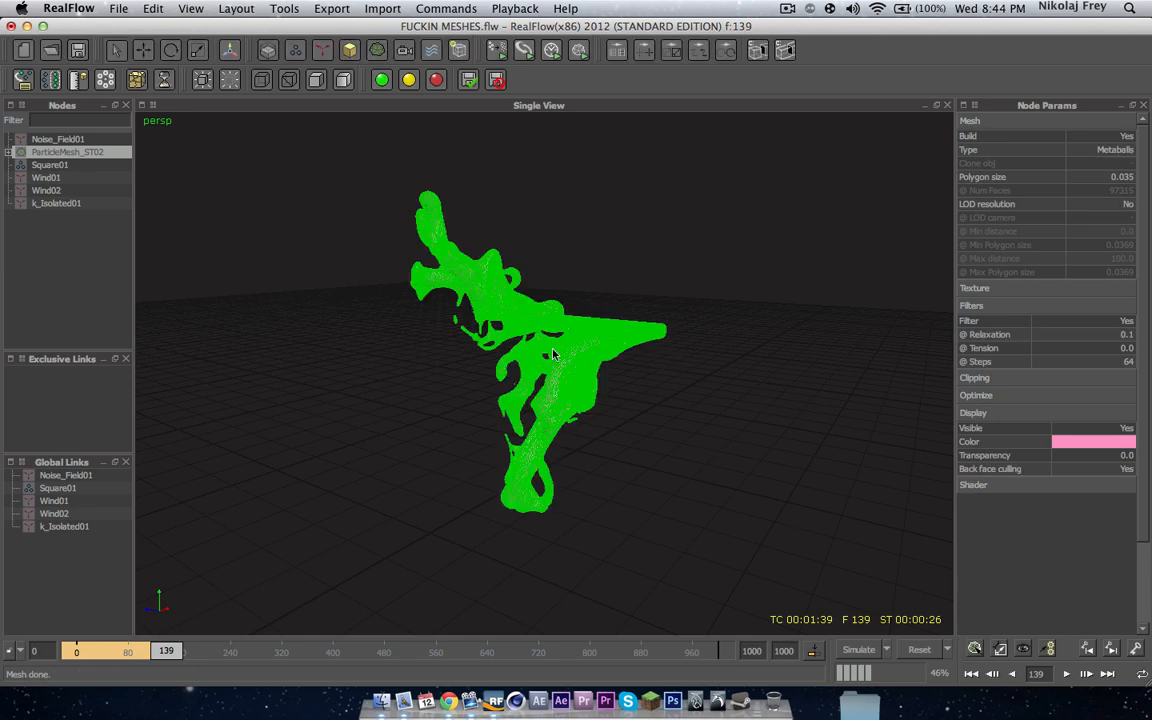
Step: Examine the rebuilt mesh up close and review the particle mesh's parameters
click(55, 242)
scroll(530, 378, up, 5)
alt+drag(504, 321, 424, 378)
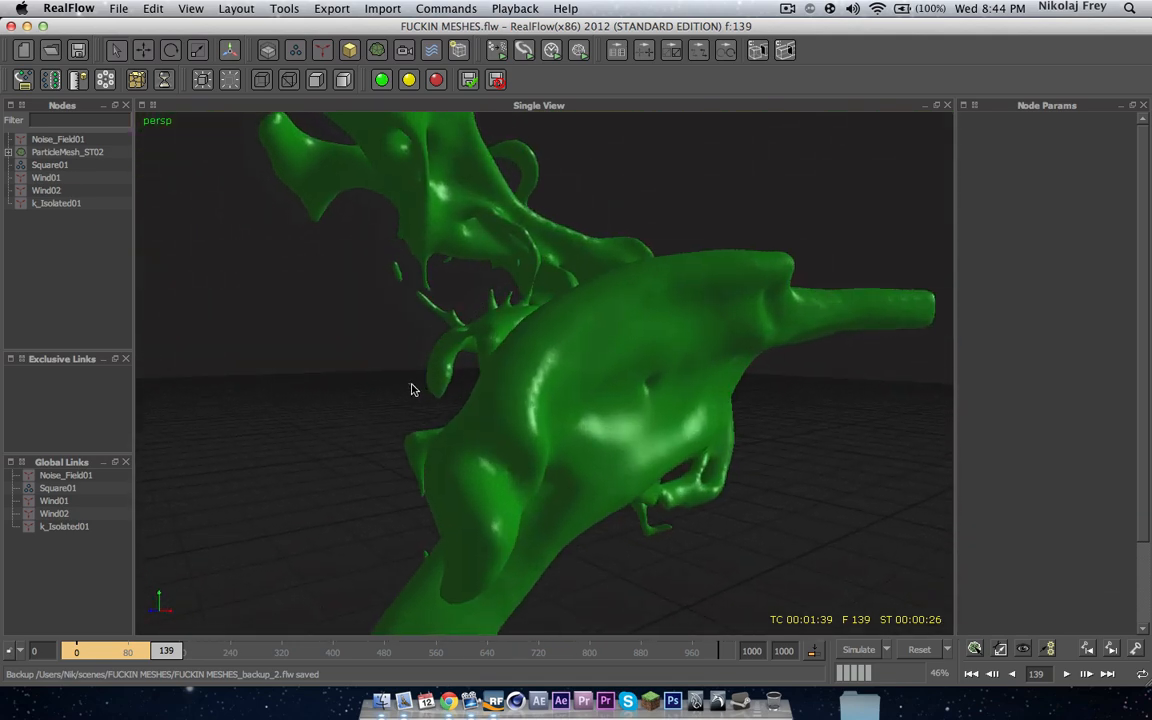
alt+drag(527, 314, 381, 276)
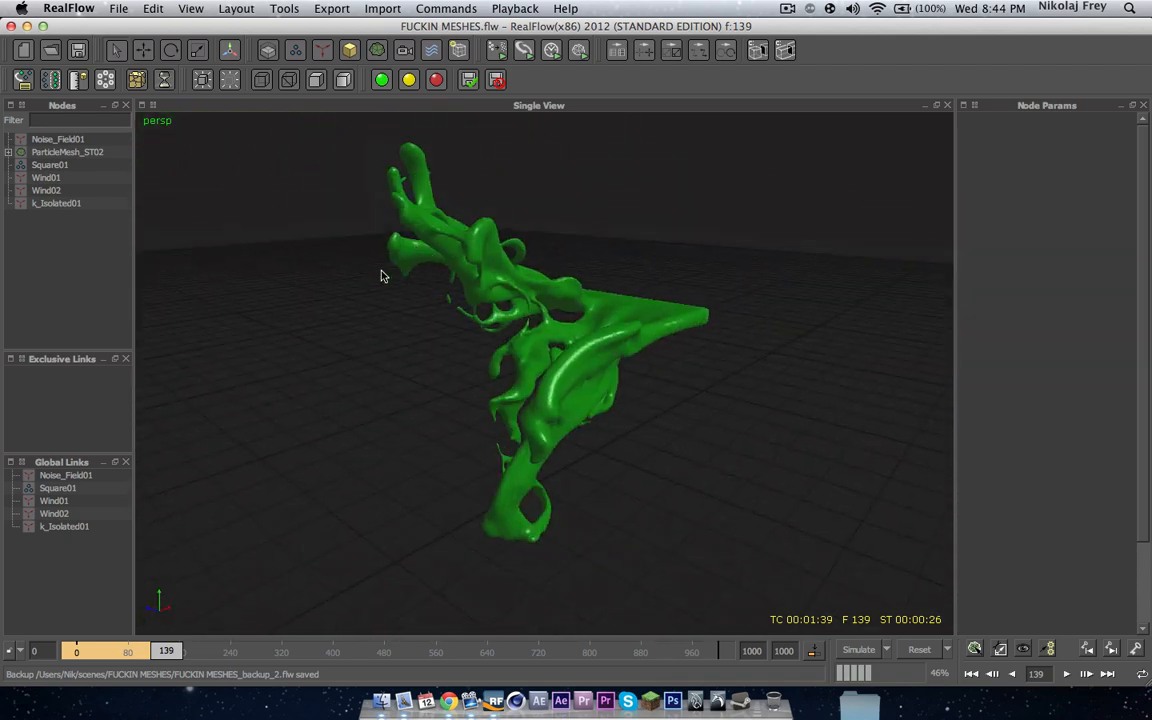
click(69, 151)
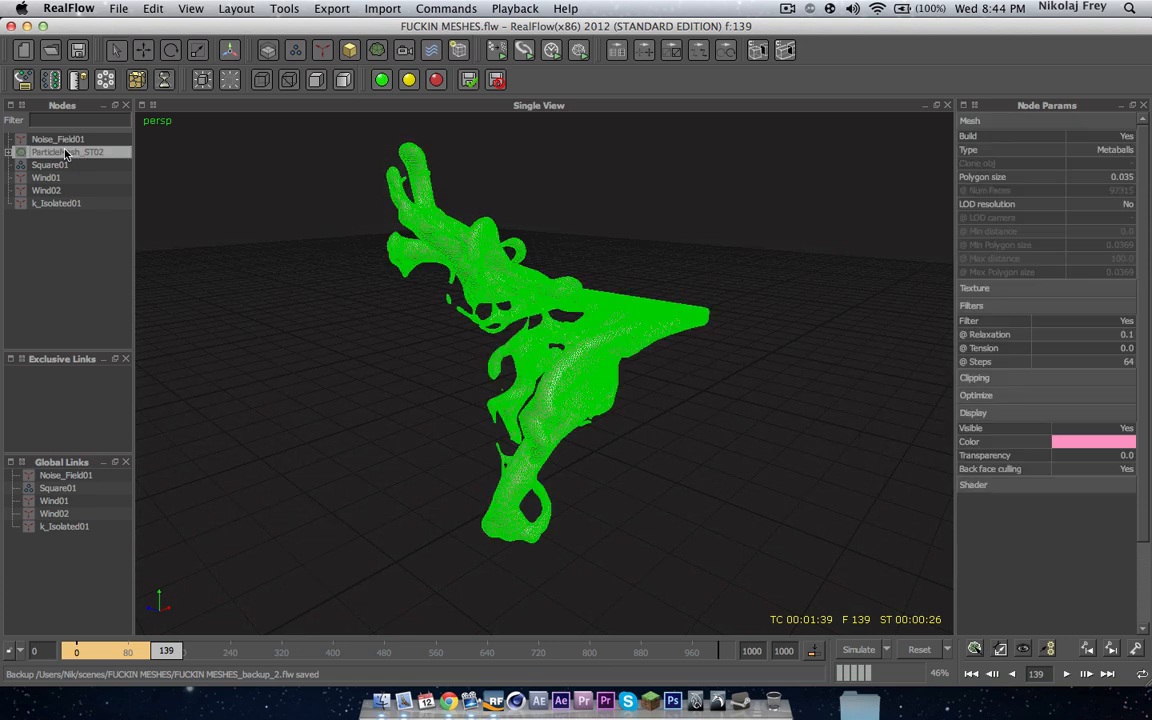
click(986, 397)
click(1005, 397)
click(1024, 380)
click(1024, 380)
scroll(1146, 387, down, 2)
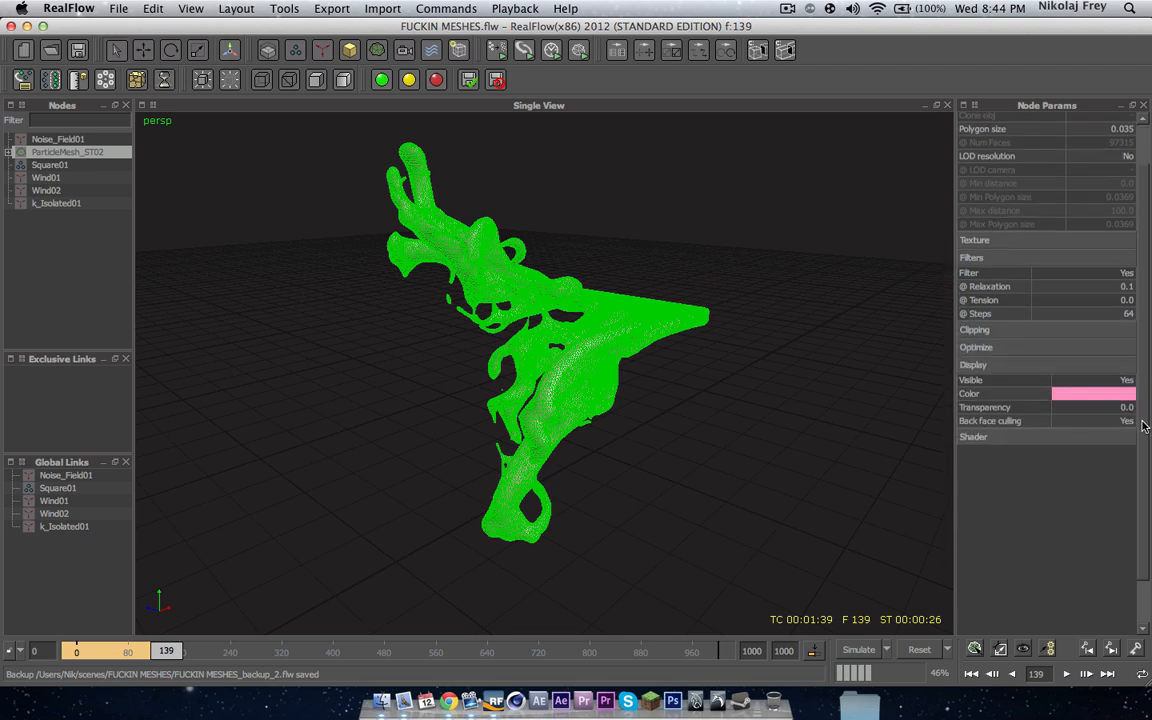
scroll(1144, 404, up, 2)
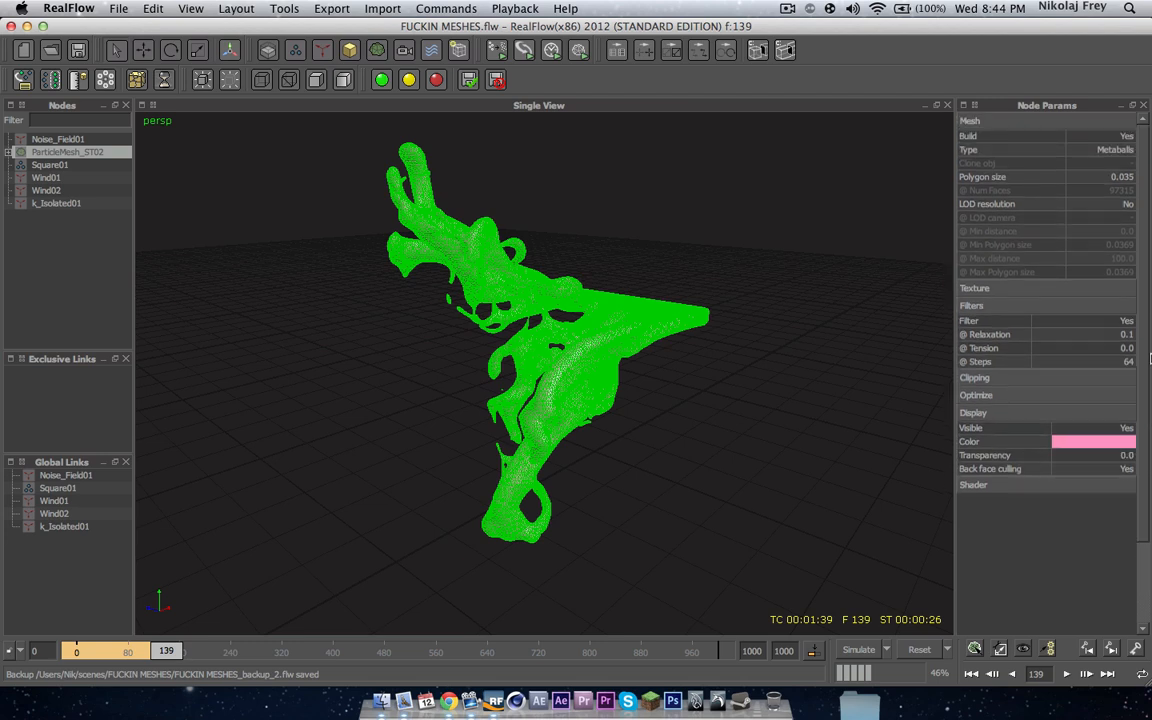
Step: Set the mesh filter's steps to 128 and rebuild the mesh
click(1134, 363)
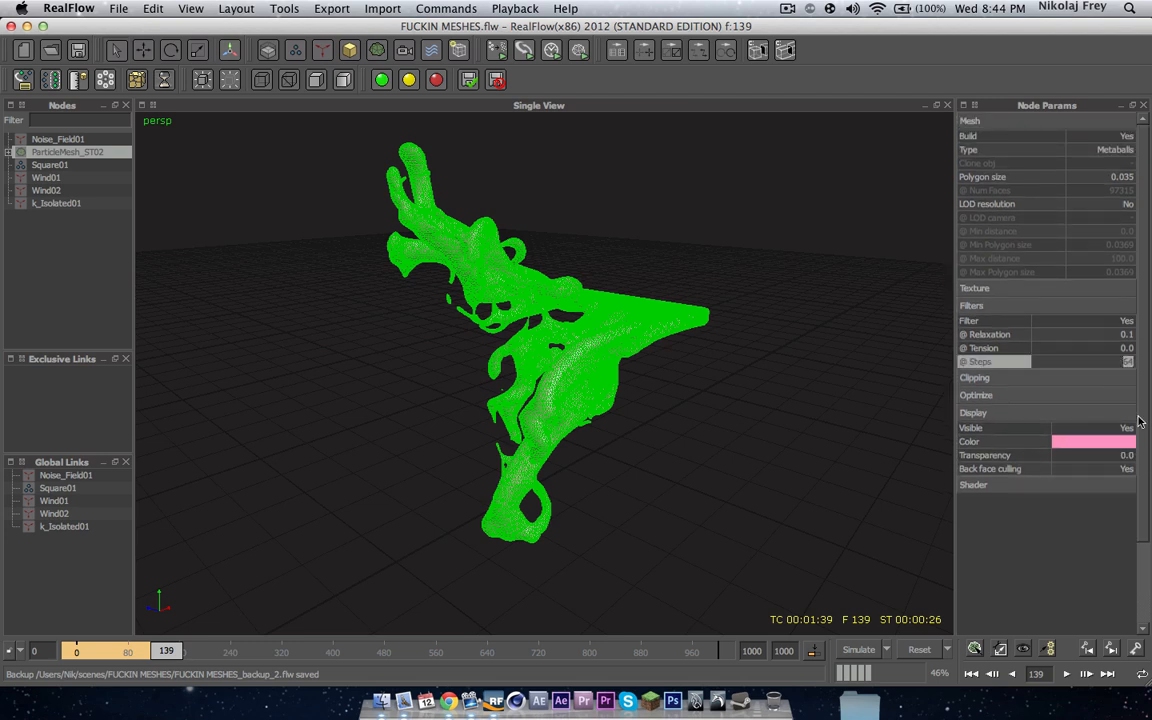
text(128)
key(Return)
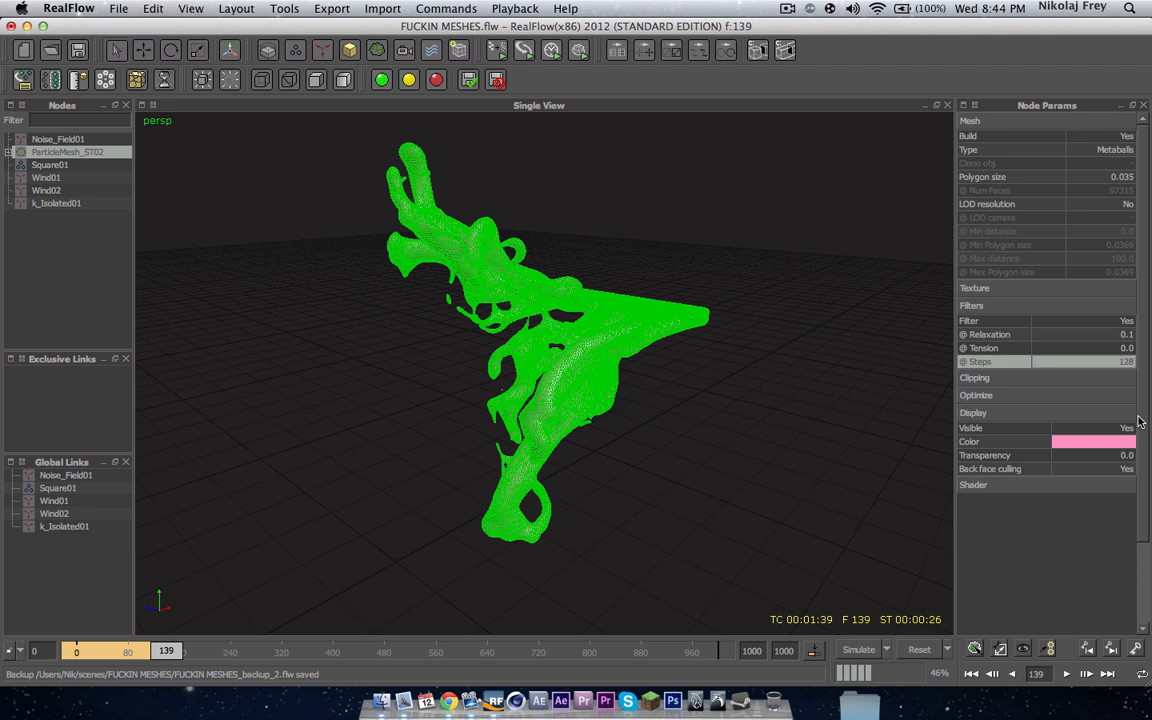
click(975, 649)
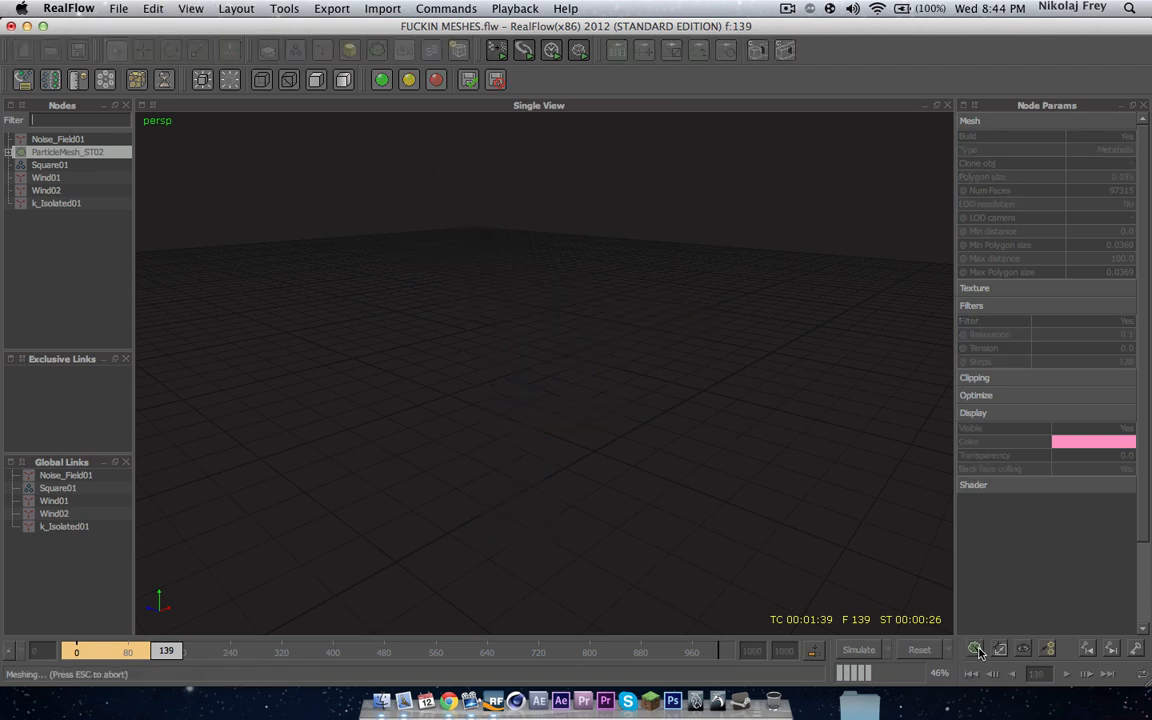
Step: Set the particle mesh's polygon size to 0.01 and rebuild the mesh
click(51, 242)
scroll(527, 317, up, 5)
mouse_move(527, 317)
alt+mouse_down()
mouse_move(697, 335)
mouse_move(684, 273)
mouse_move(405, 341)
mouse_move(579, 388)
mouse_move(669, 375)
mouse_move(537, 248)
alt+mouse_up()
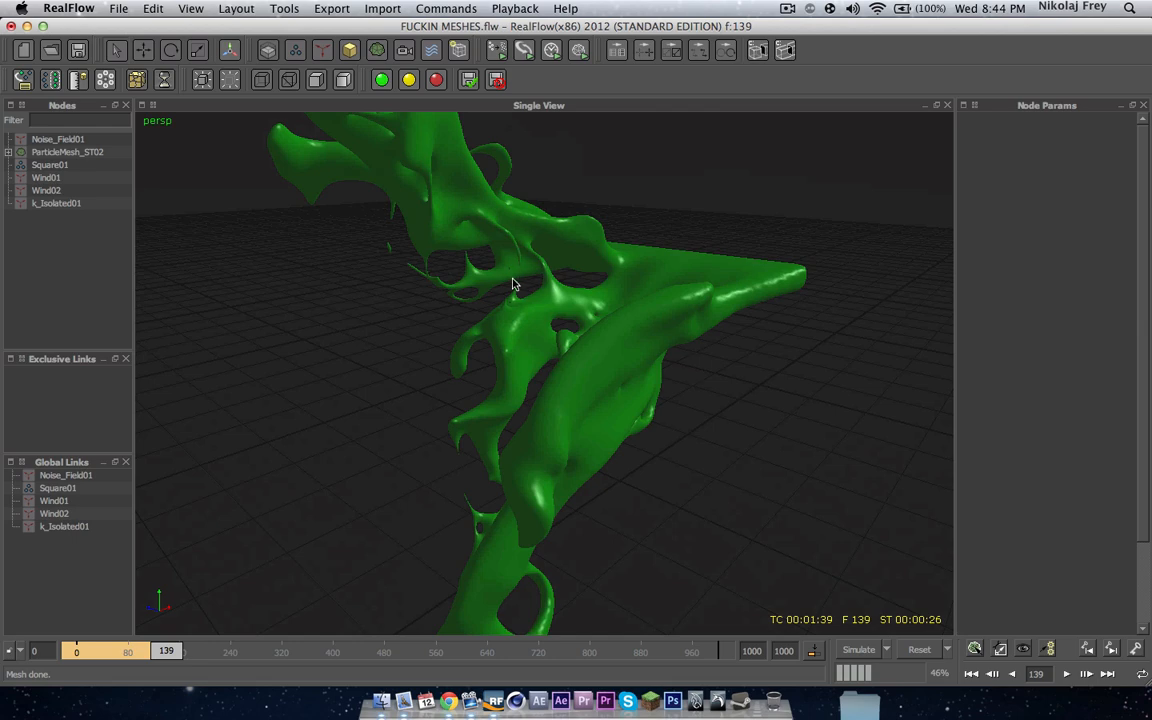
alt+drag(484, 356, 538, 361)
click(44, 152)
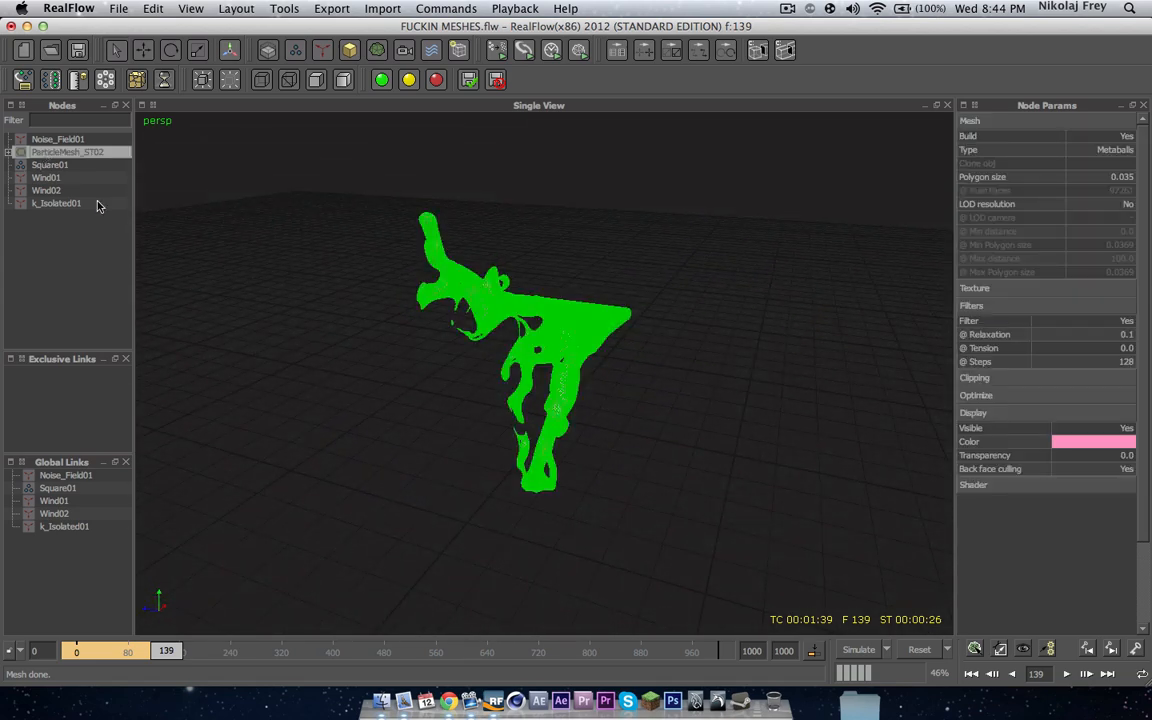
click(1018, 176)
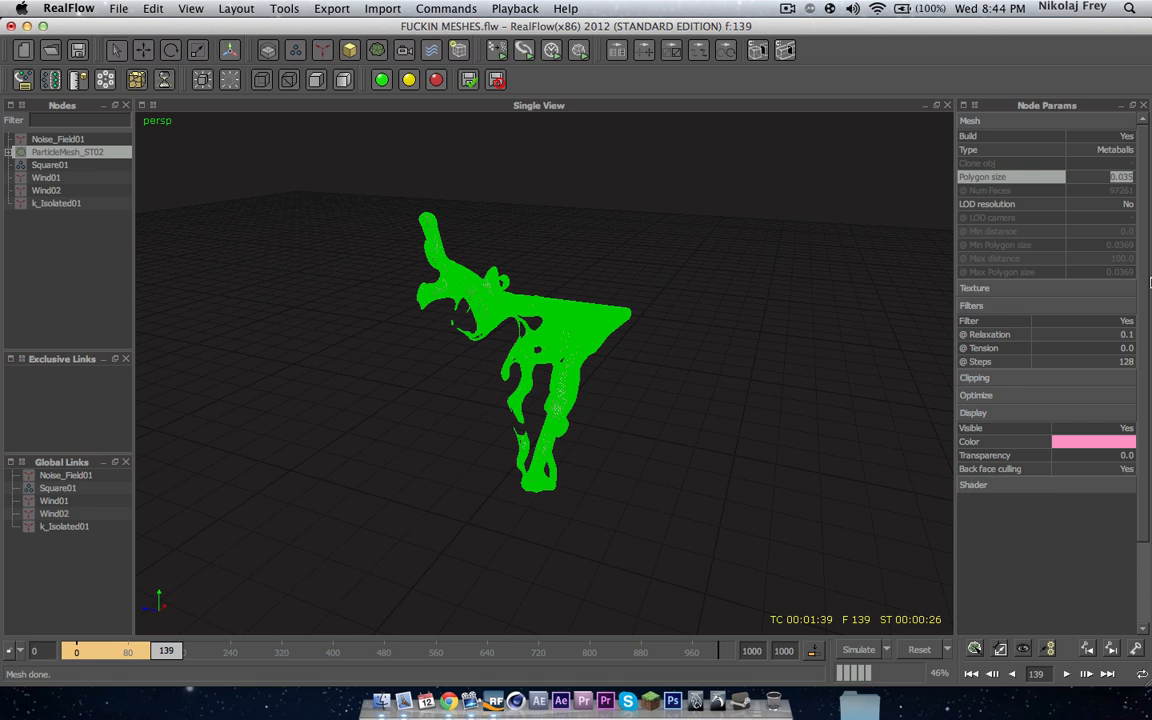
text(.01)
key(Return)
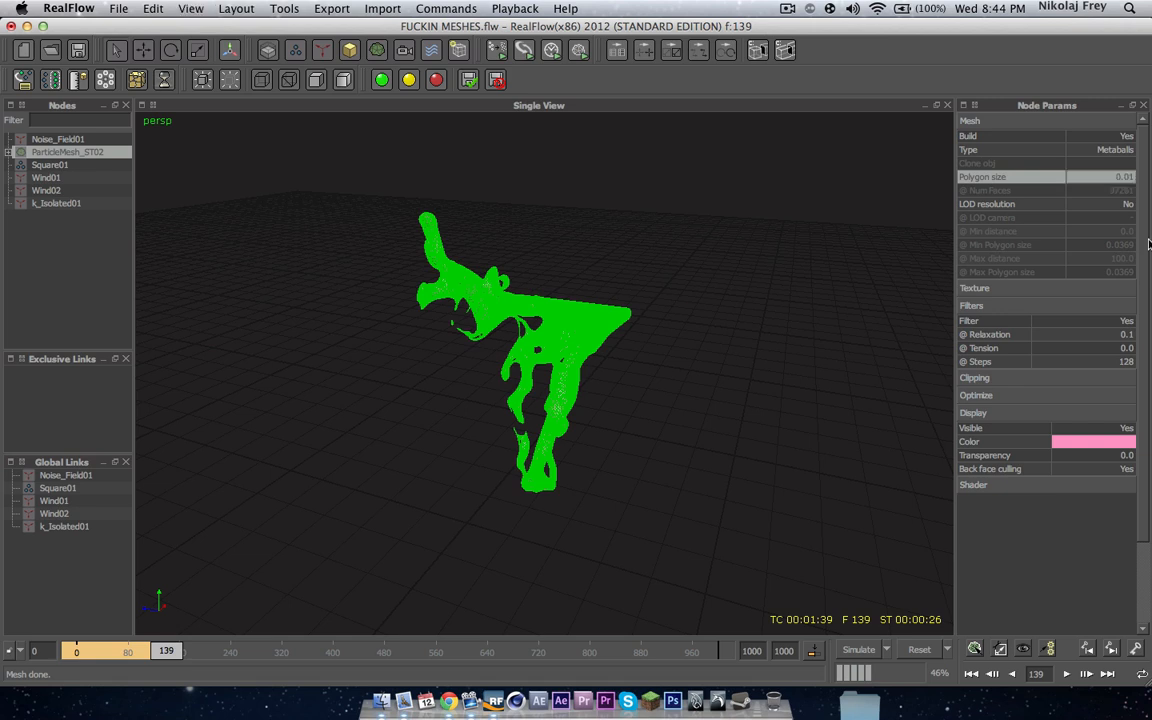
click(973, 650)
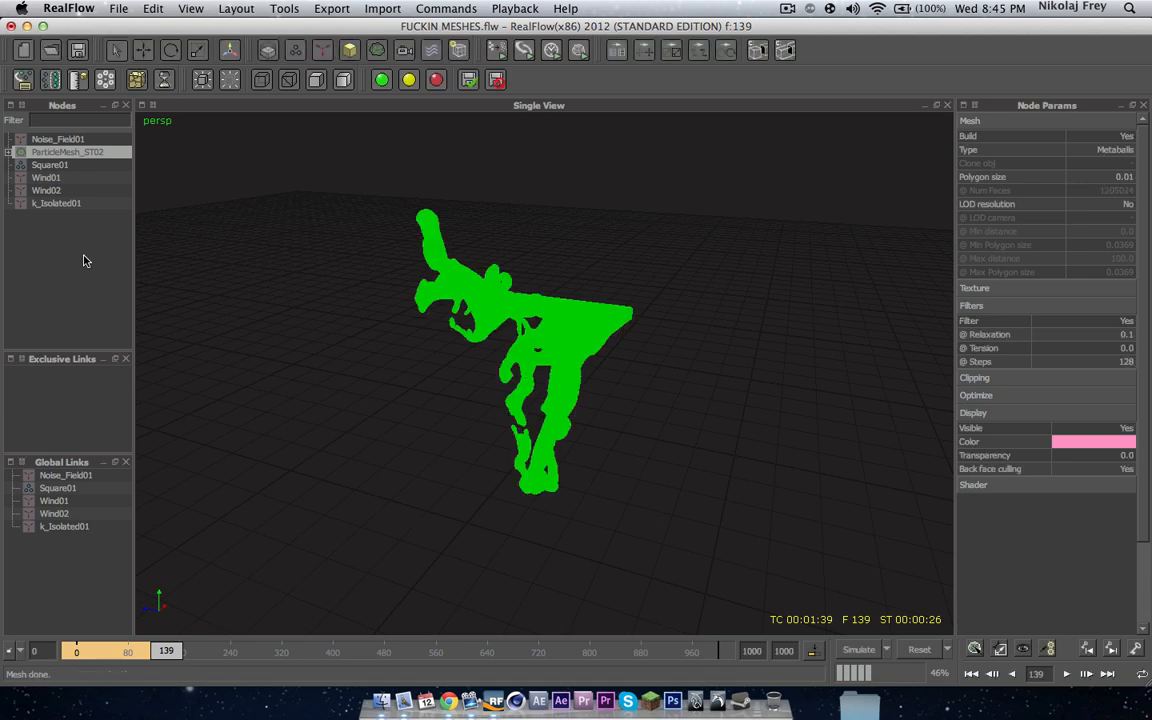
Step: Examine the finer mesh closely from several angles
click(91, 255)
scroll(458, 332, up, 9)
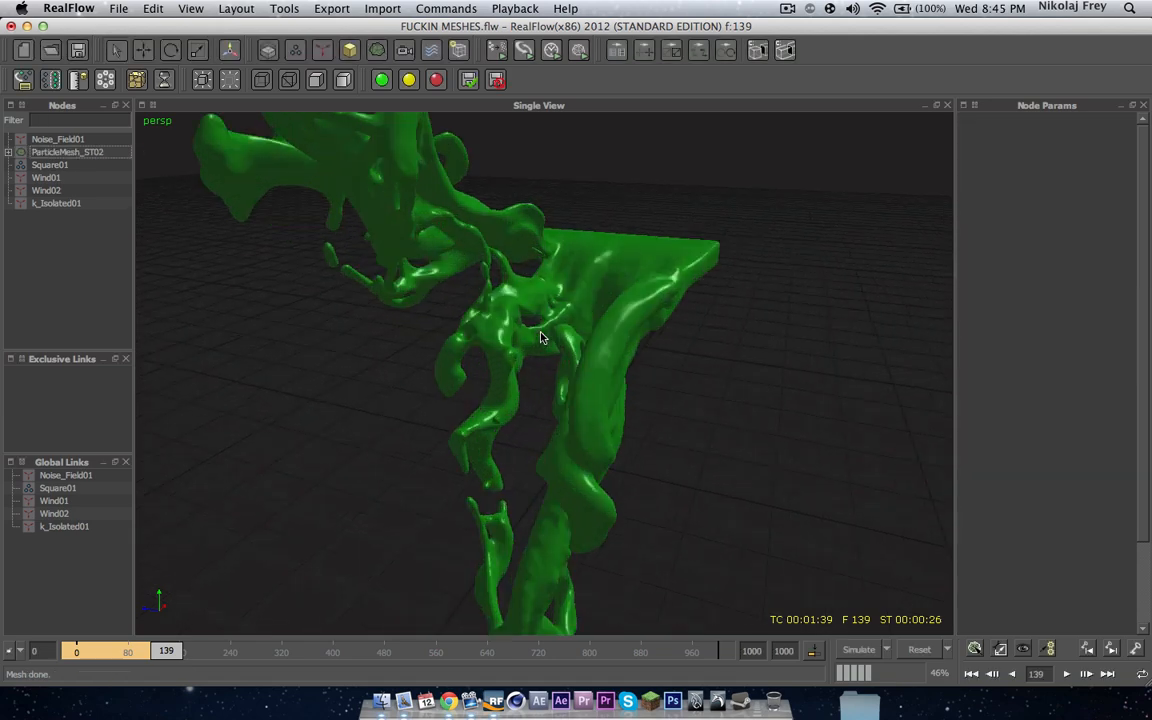
alt+drag(501, 312, 485, 340)
alt+right_drag(485, 337, 535, 388)
alt+drag(535, 388, 575, 325)
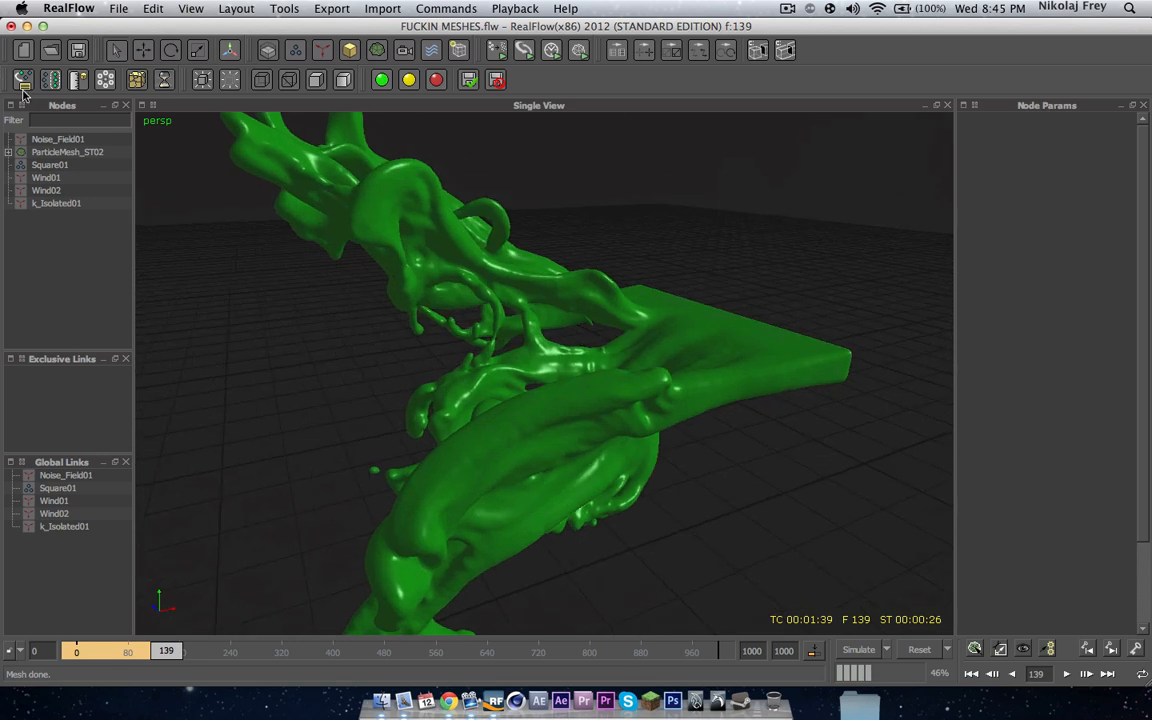
Step: Set the Square01 emitter's resolution to 6 and rebuild the particle mesh
click(50, 164)
click(1125, 308)
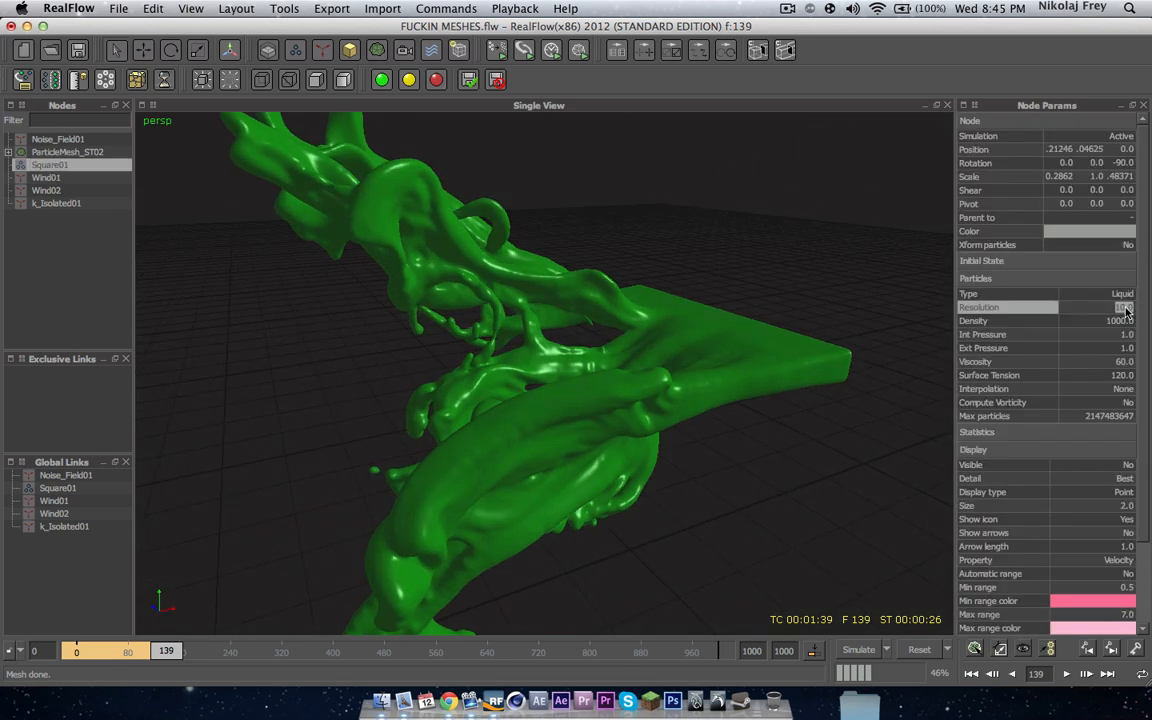
text(6)
key(Return)
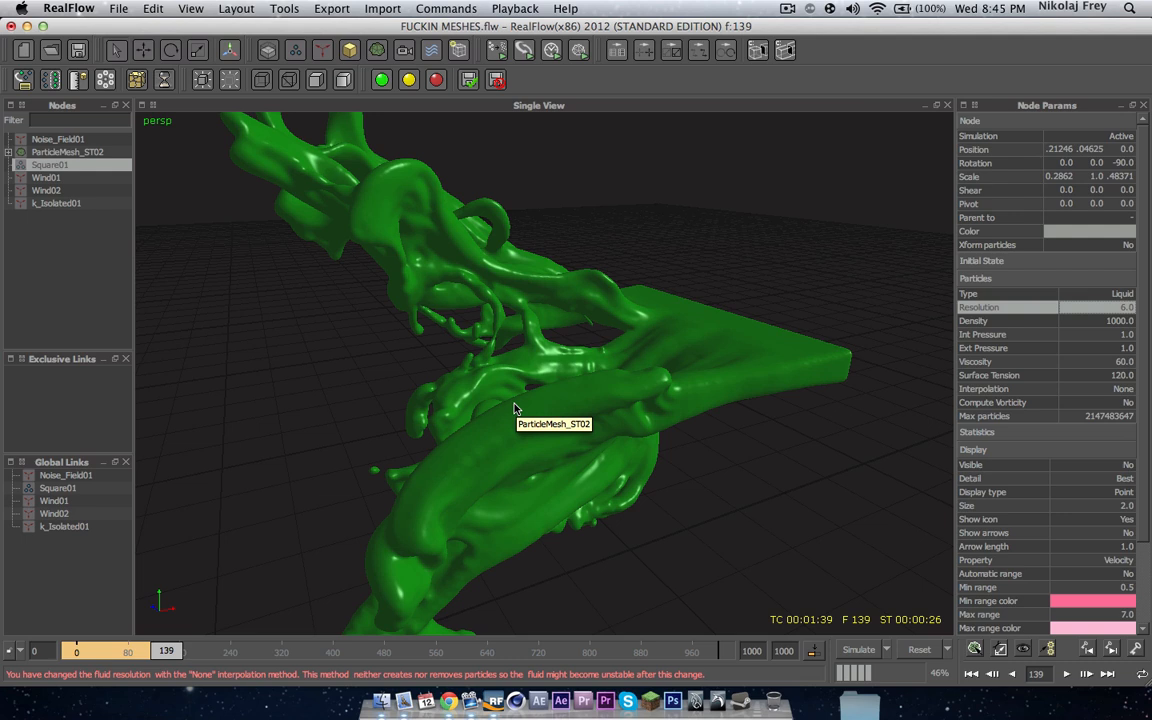
click(62, 152)
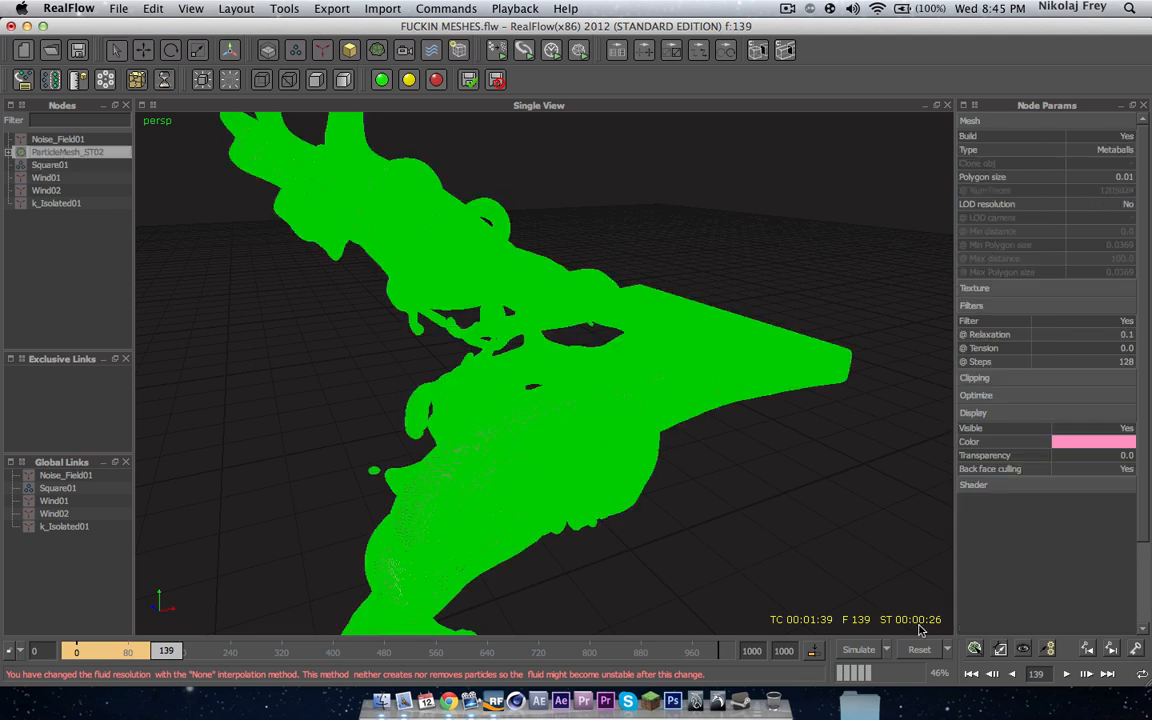
click(974, 649)
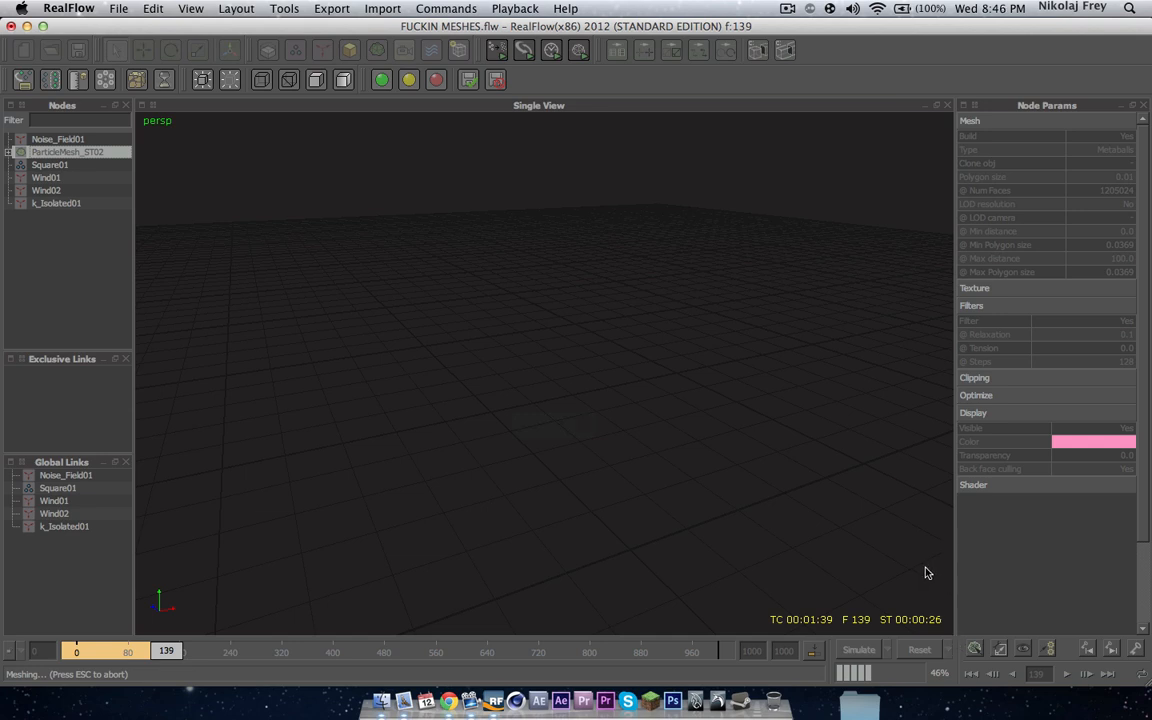
click(787, 9)
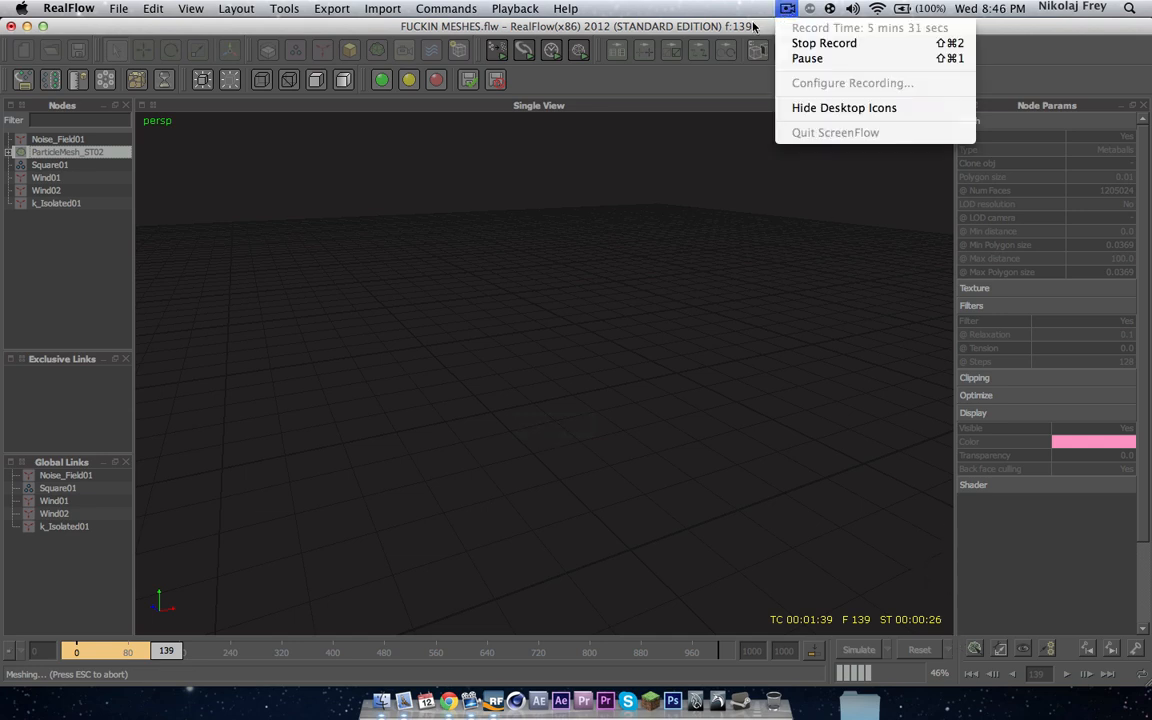
click(753, 25)
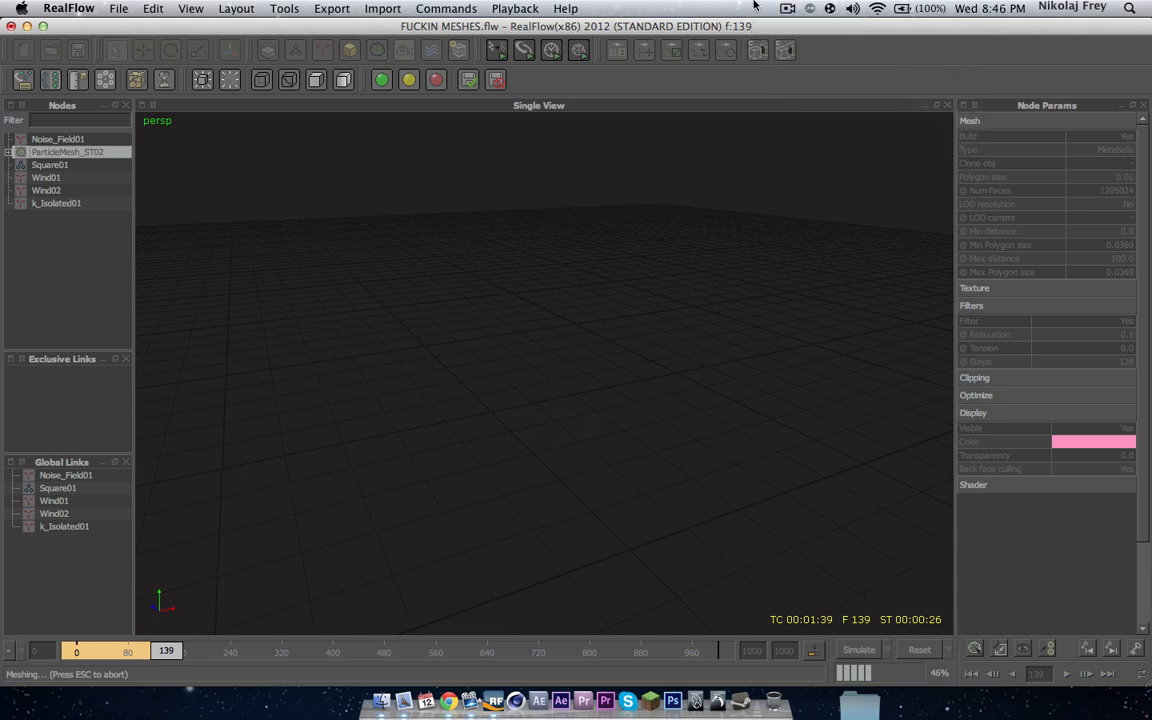
click(788, 9)
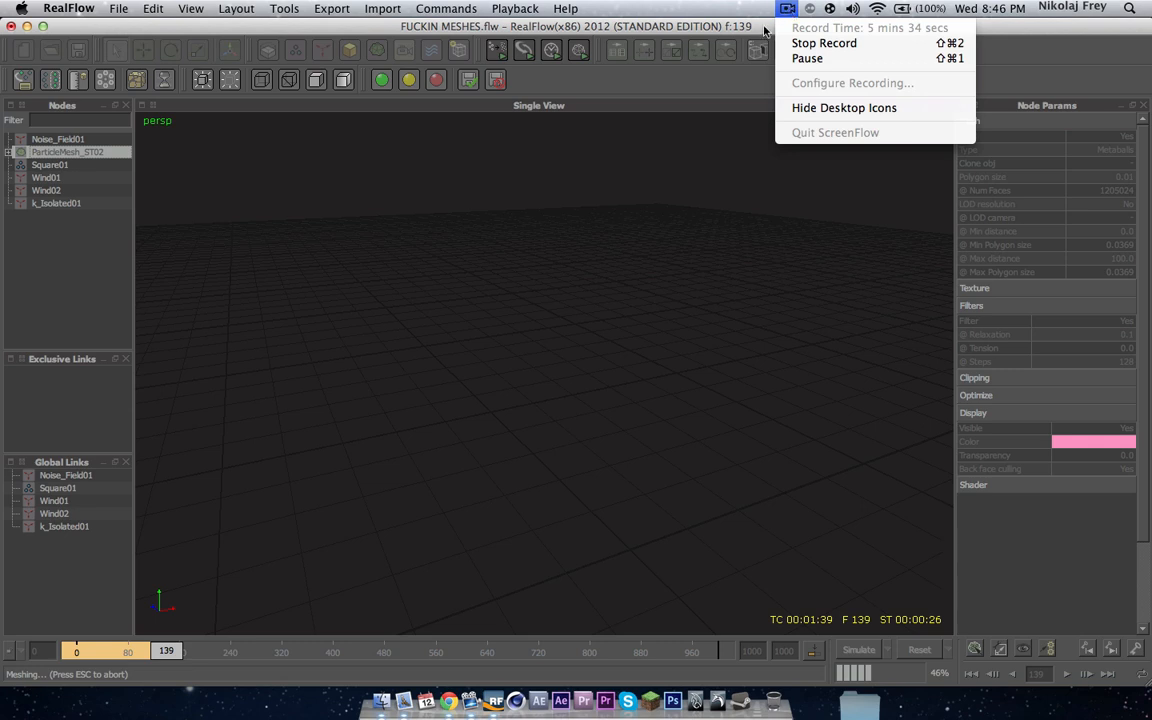
click(763, 33)
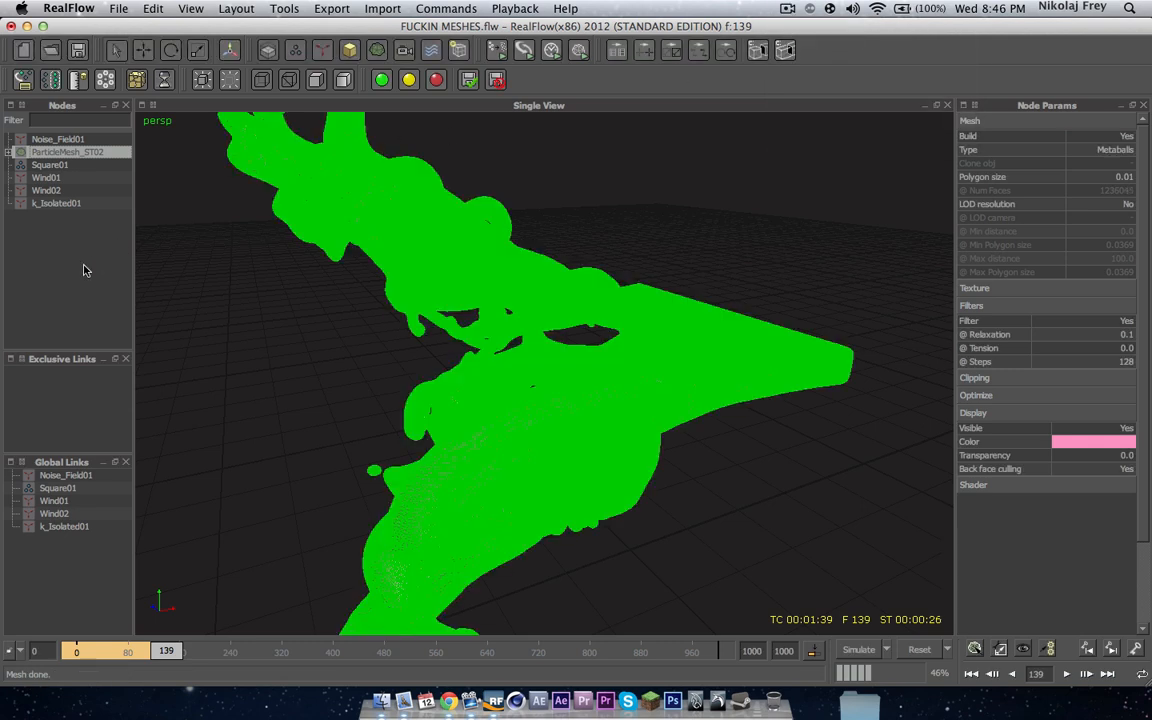
Step: Examine the rebuilt liquid mesh closely from several angles
click(84, 270)
scroll(533, 391, down, 3)
mouse_move(560, 388)
alt+mouse_down()
mouse_move(626, 329)
mouse_move(448, 407)
mouse_move(324, 324)
mouse_move(432, 249)
mouse_move(645, 303)
mouse_move(620, 432)
mouse_move(527, 432)
mouse_move(514, 417)
mouse_move(766, 347)
mouse_move(797, 381)
mouse_move(812, 378)
mouse_move(550, 272)
mouse_move(502, 335)
mouse_move(587, 270)
mouse_move(478, 318)
mouse_move(568, 296)
mouse_move(527, 230)
mouse_move(599, 262)
mouse_move(532, 237)
mouse_move(535, 221)
mouse_move(566, 221)
mouse_move(617, 249)
mouse_move(612, 260)
mouse_move(532, 245)
mouse_move(517, 287)
alt+mouse_up()
scroll(513, 323, down, 10)
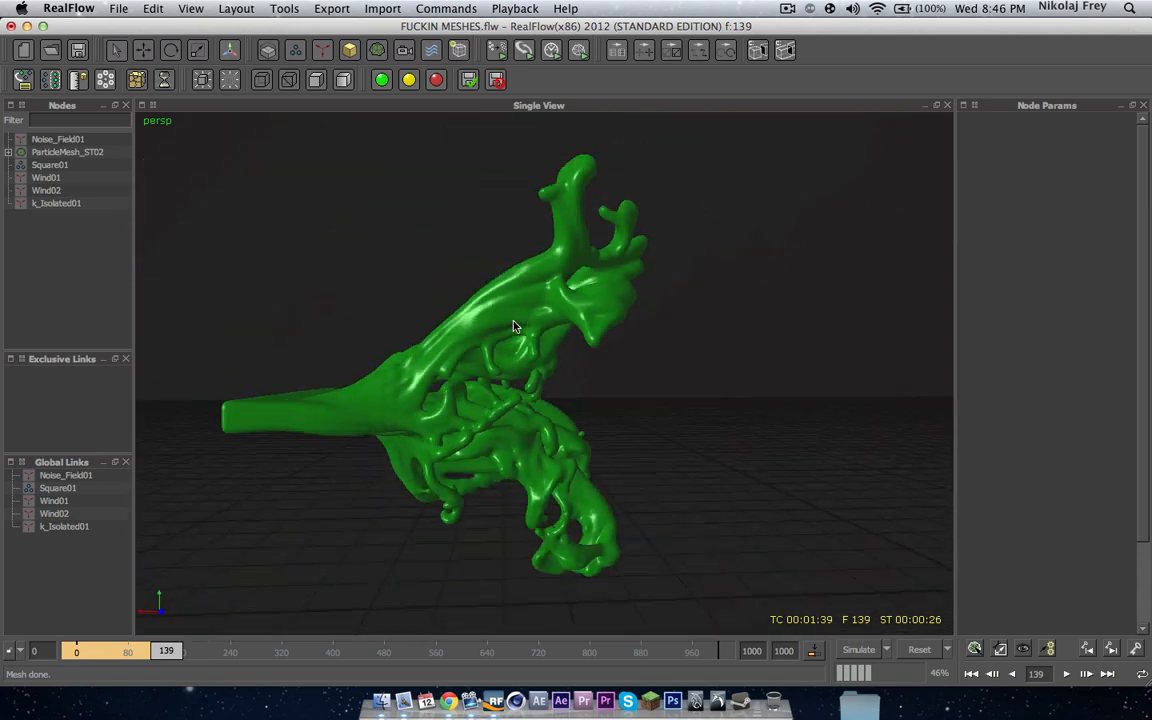
scroll(522, 384, up, 8)
alt+drag(536, 484, 507, 560)
alt+right_drag(507, 560, 503, 357)
alt+drag(503, 357, 556, 385)
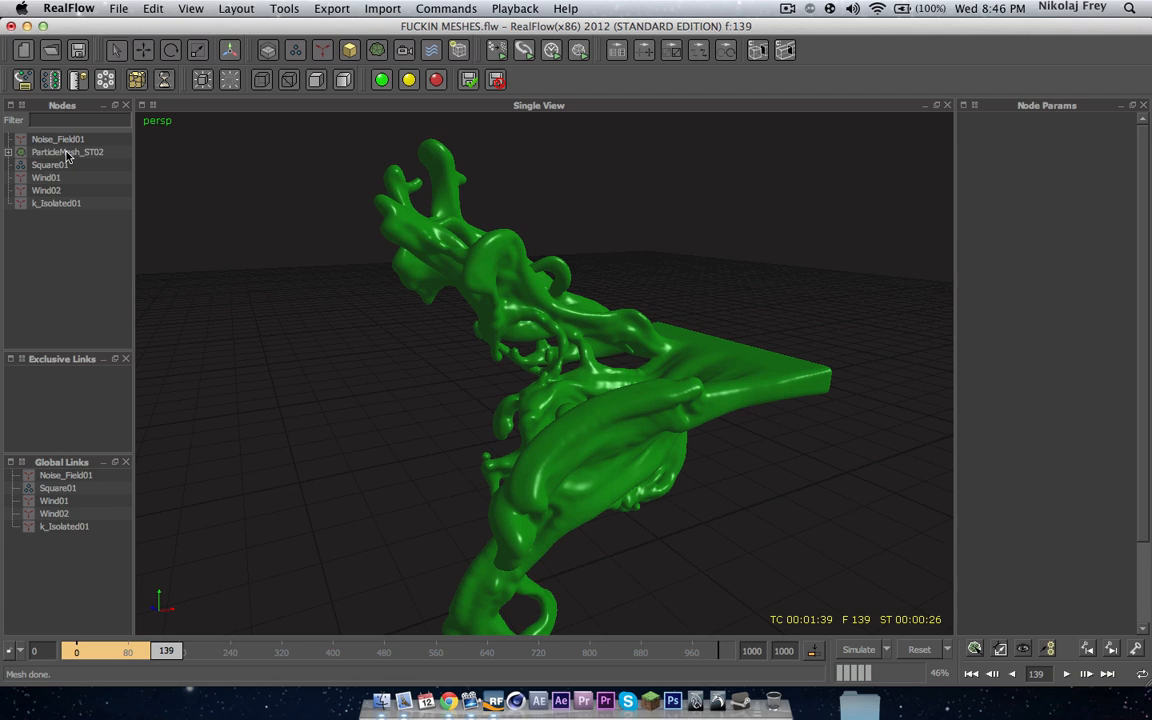
Step: Open the particle mesh's parameters and expand its Shader and Optimize sections
click(790, 10)
click(762, 33)
click(72, 152)
click(52, 165)
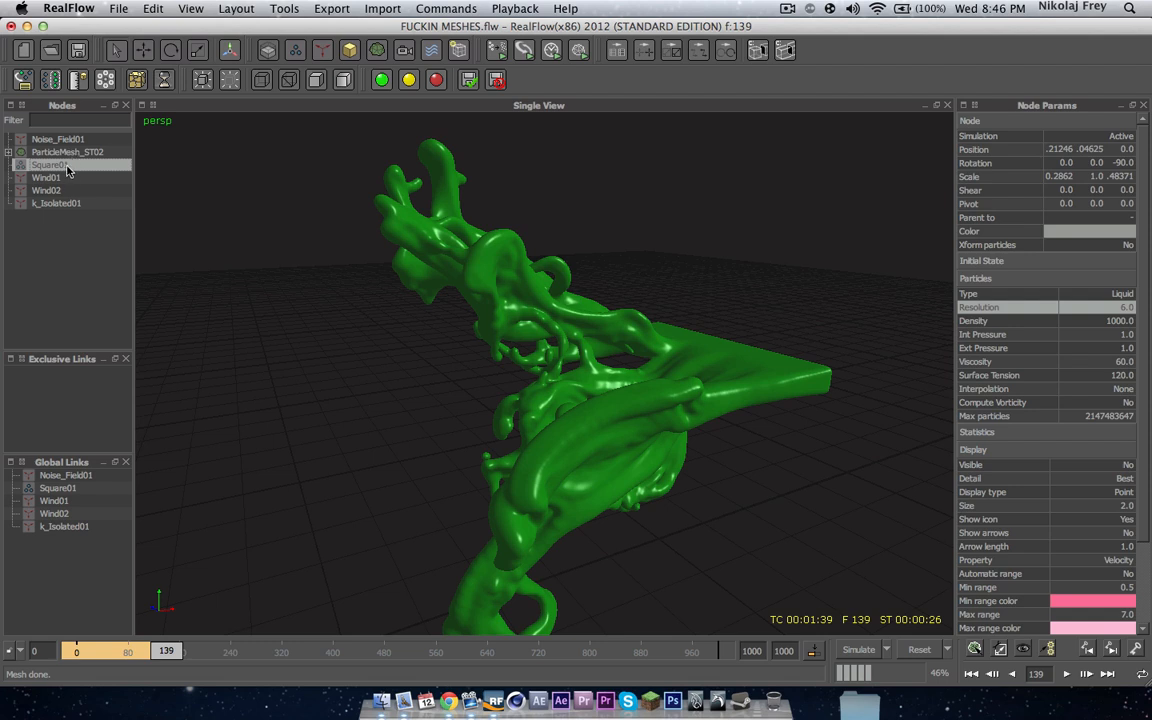
click(75, 153)
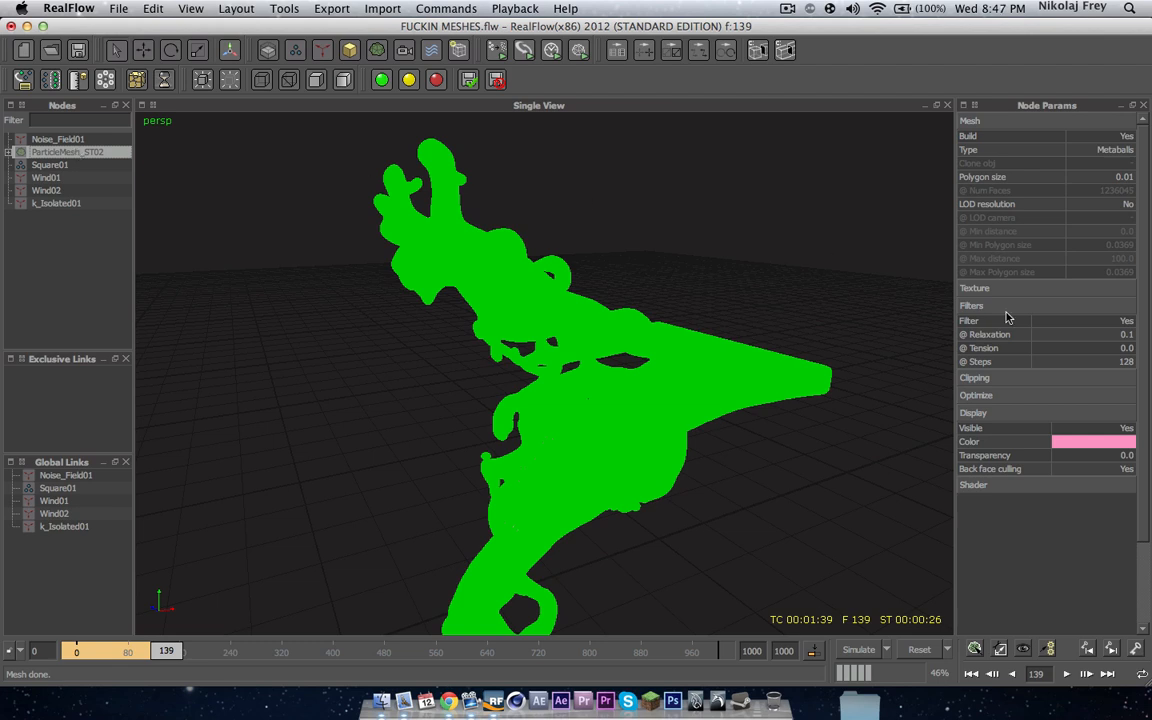
click(1076, 487)
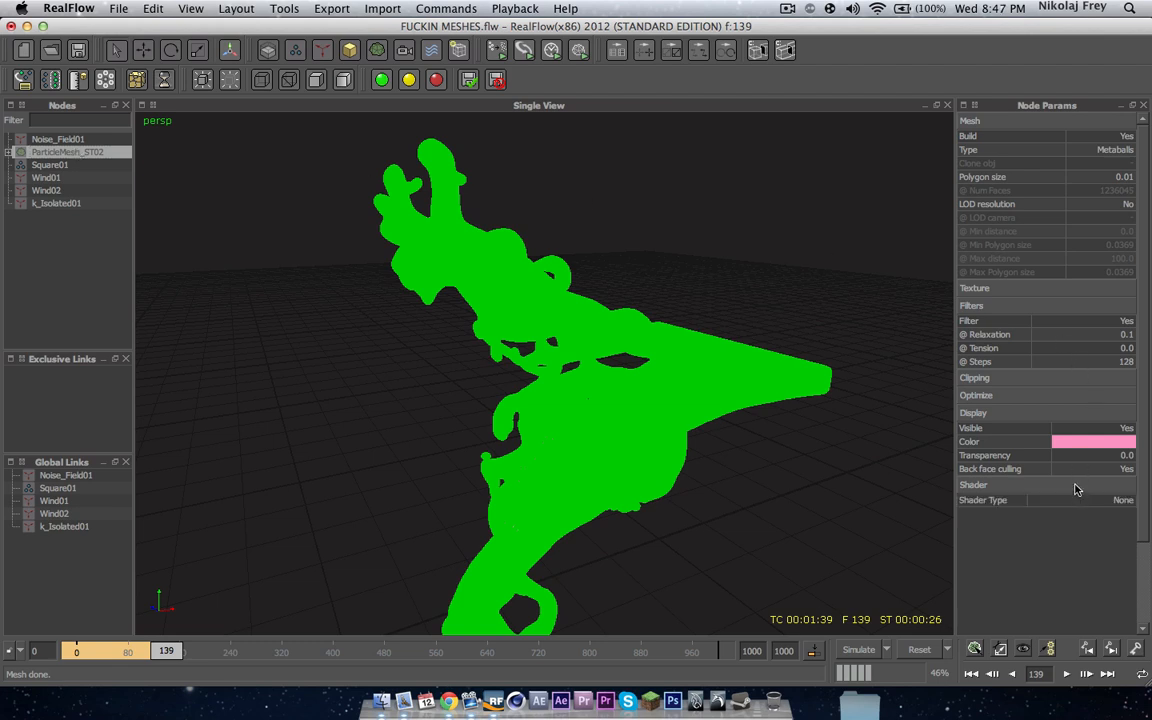
click(1001, 395)
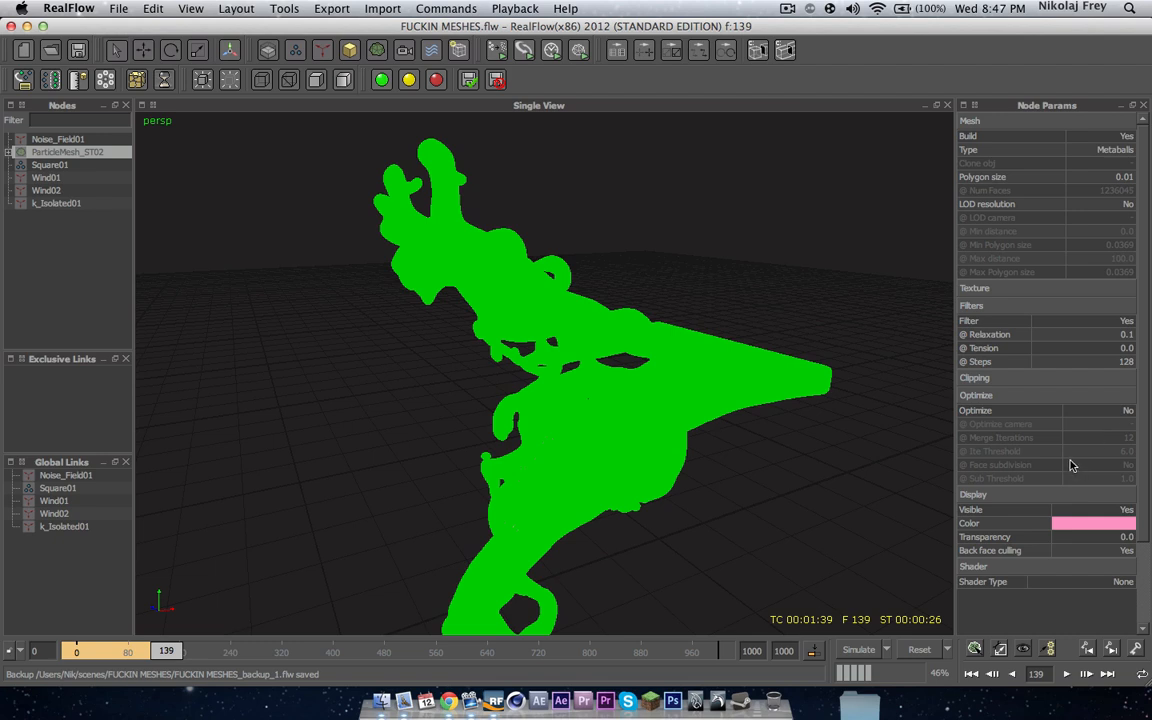
Step: Set the Square01 emitter's resolution to 50 and rebuild the particle mesh
alt+drag(600, 330, 570, 325)
alt+drag(536, 368, 591, 360)
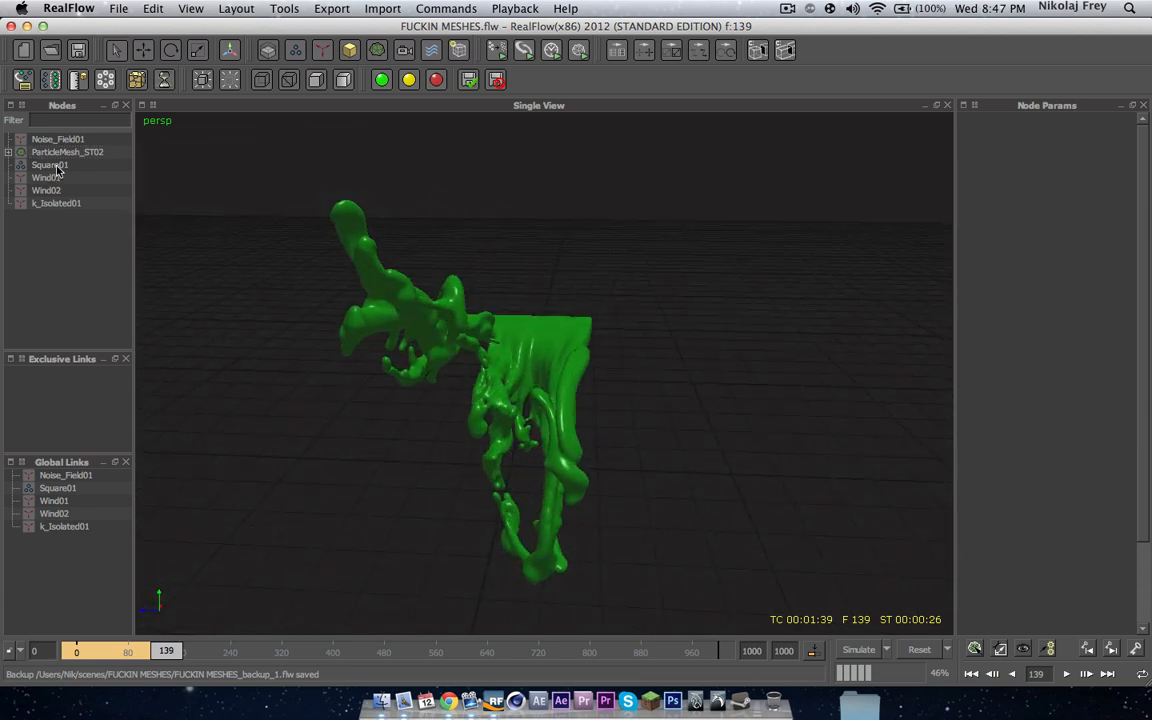
click(50, 164)
double_click(1130, 309)
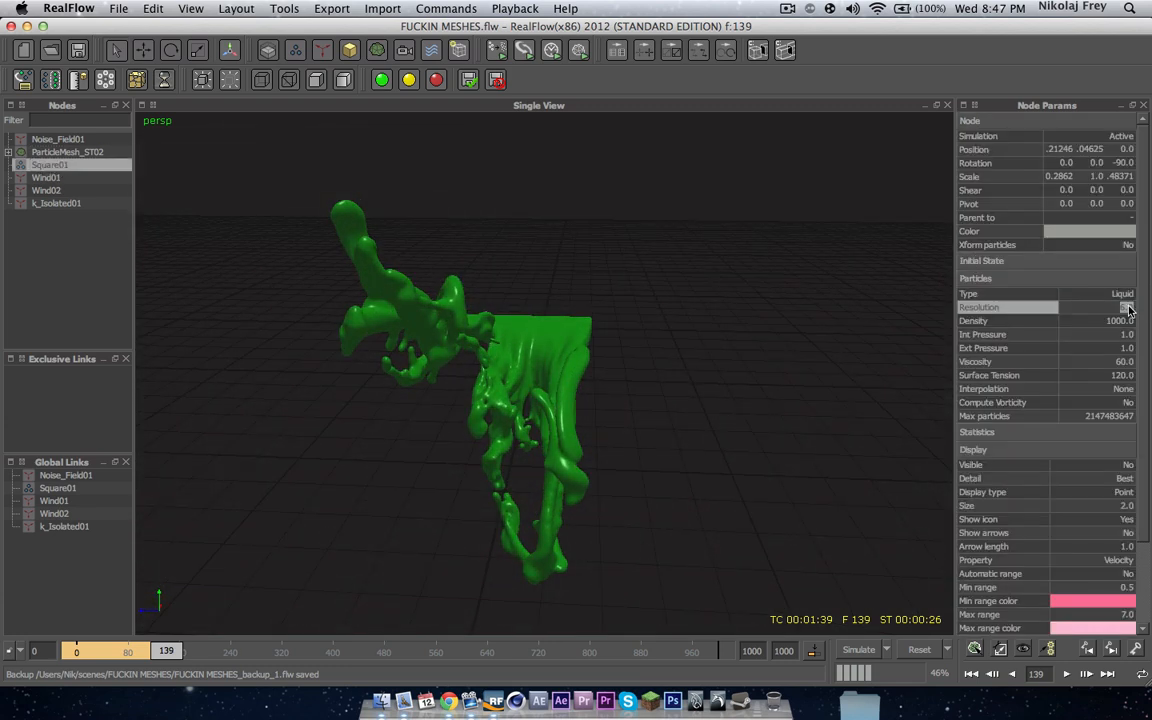
text(500)
key(Return)
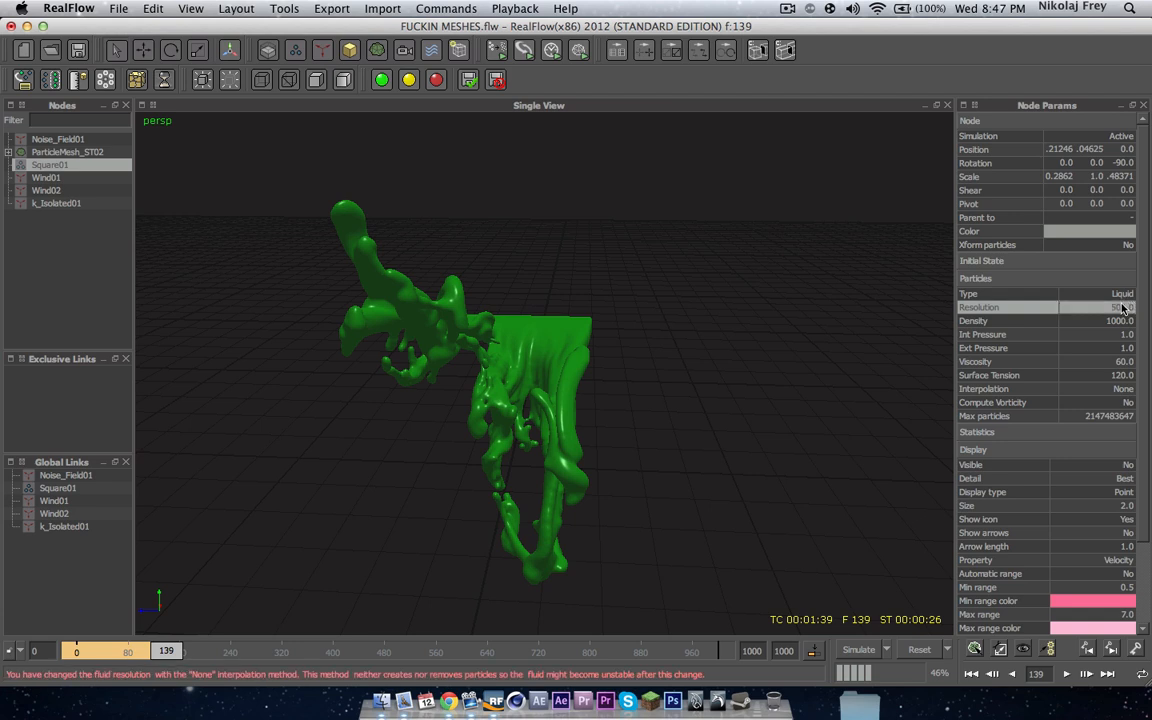
click(975, 650)
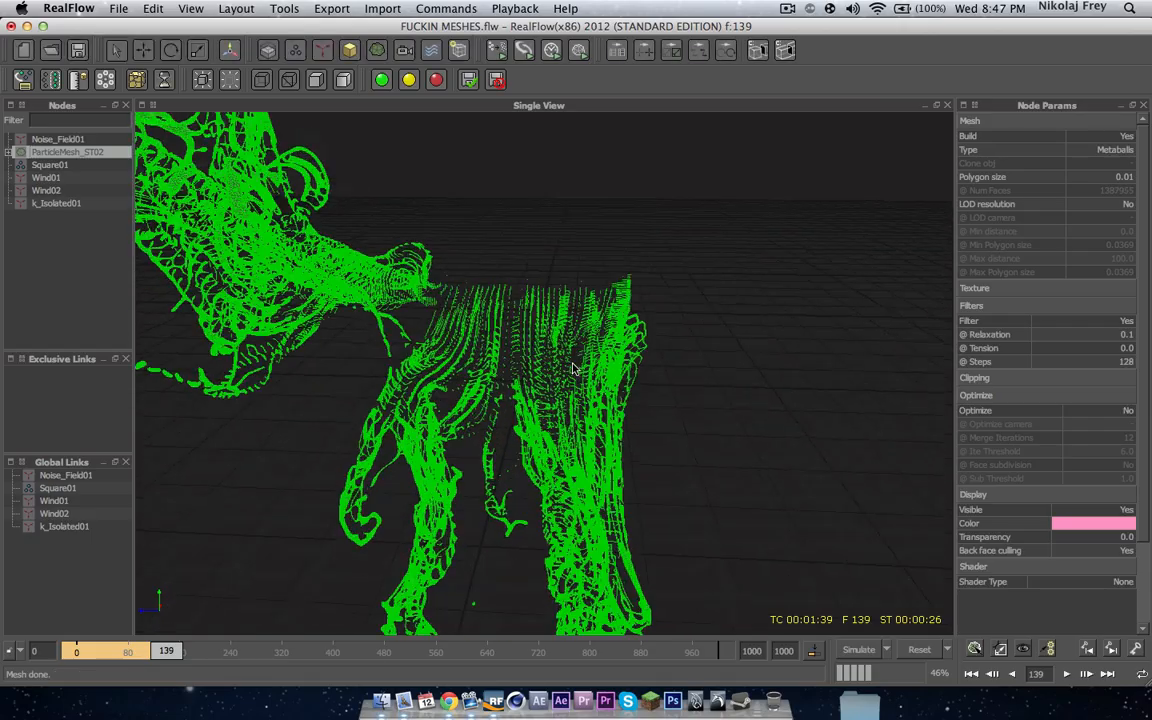
Step: Examine the new mesh from a wider view and different angles
alt+drag(563, 377, 83, 246)
scroll(532, 381, down, 5)
click(83, 246)
alt+drag(400, 330, 477, 381)
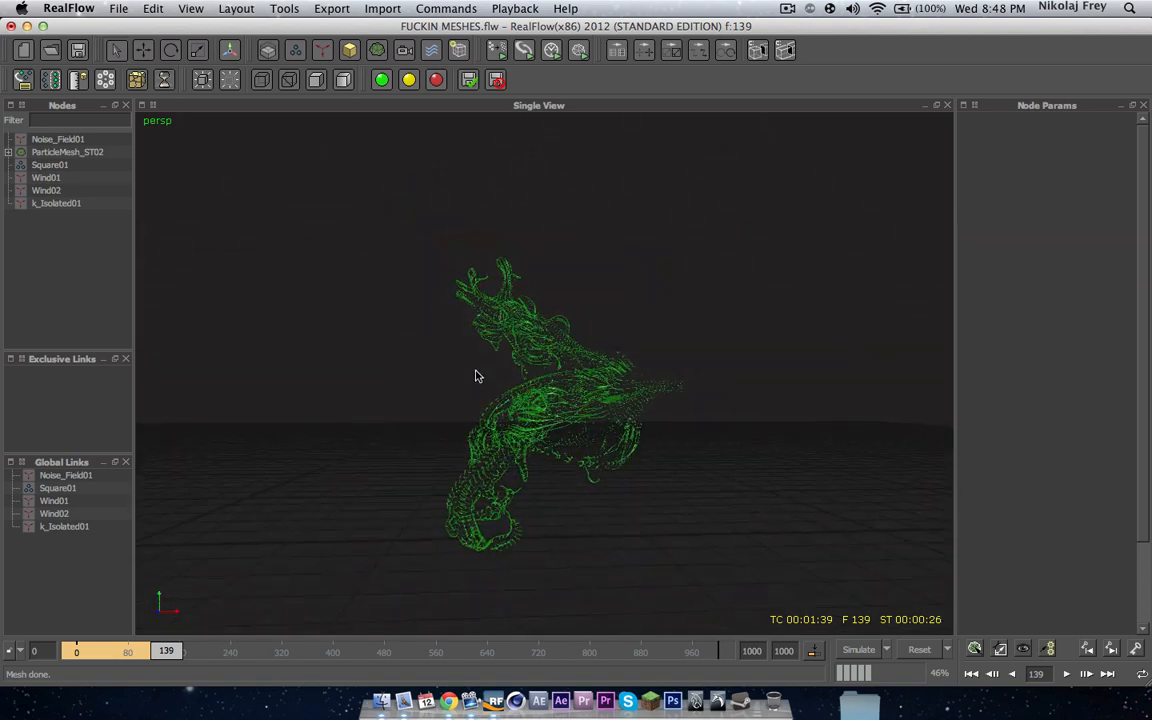
click(473, 465)
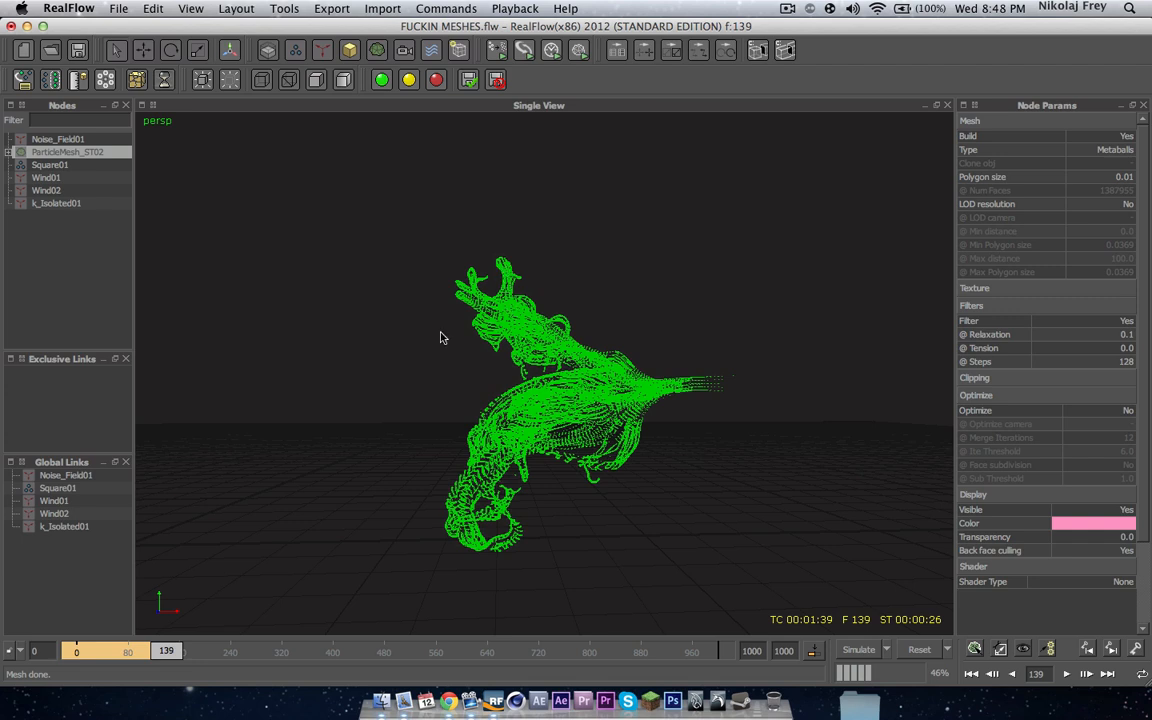
click(75, 258)
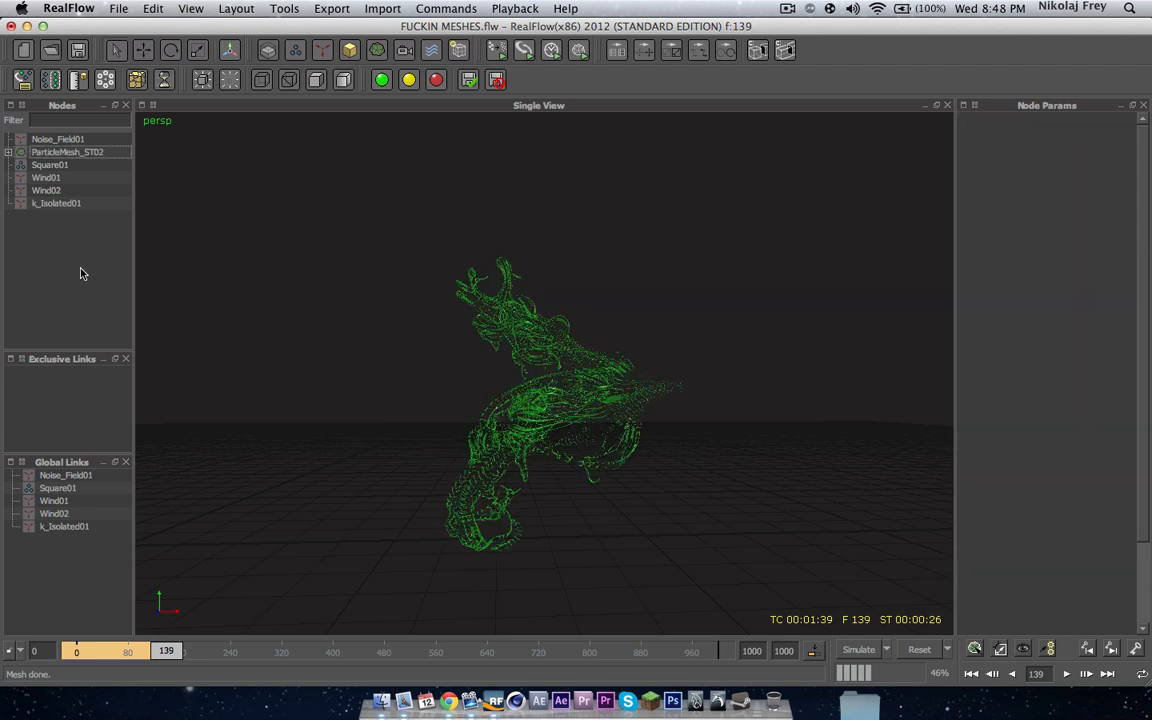